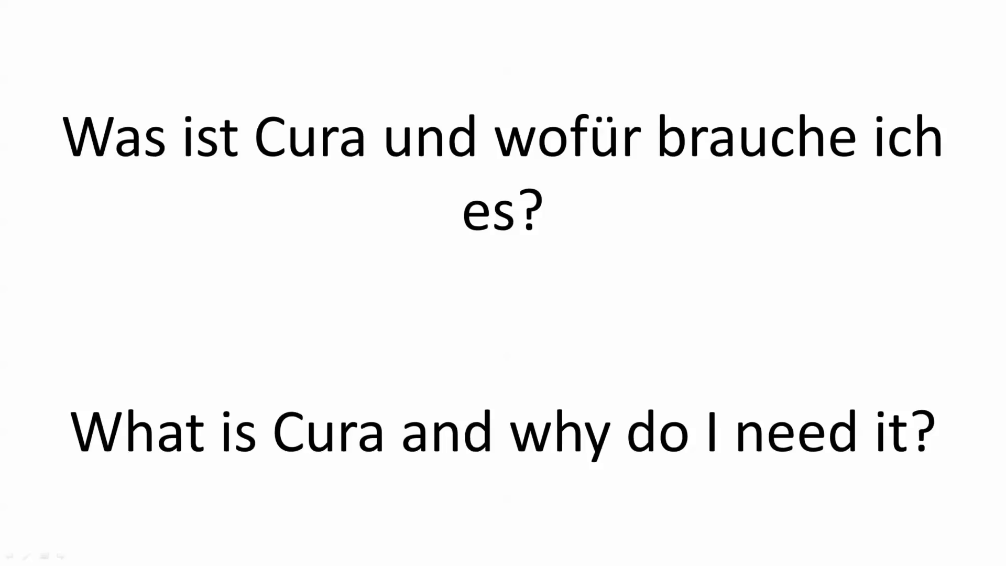
Advance the slideshow to the Slicing slide showing the STL geometry file.
{"action": "key", "text": "Right"}
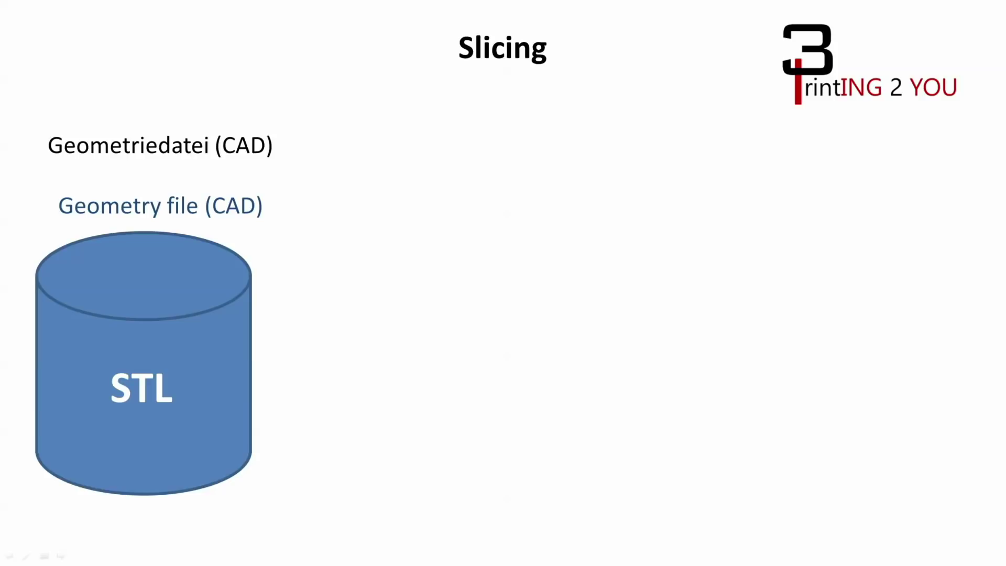
Reveal the layer-information and G-Code stages of the diagram, then move on to the Cura slide.
{"action": "key", "text": "Right"}
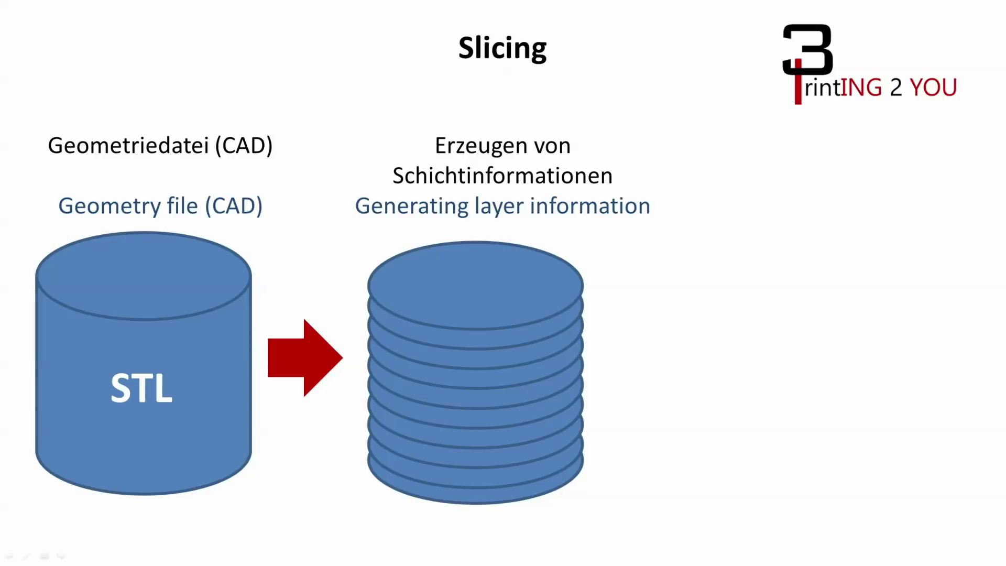
{"action": "key", "text": "Right"}
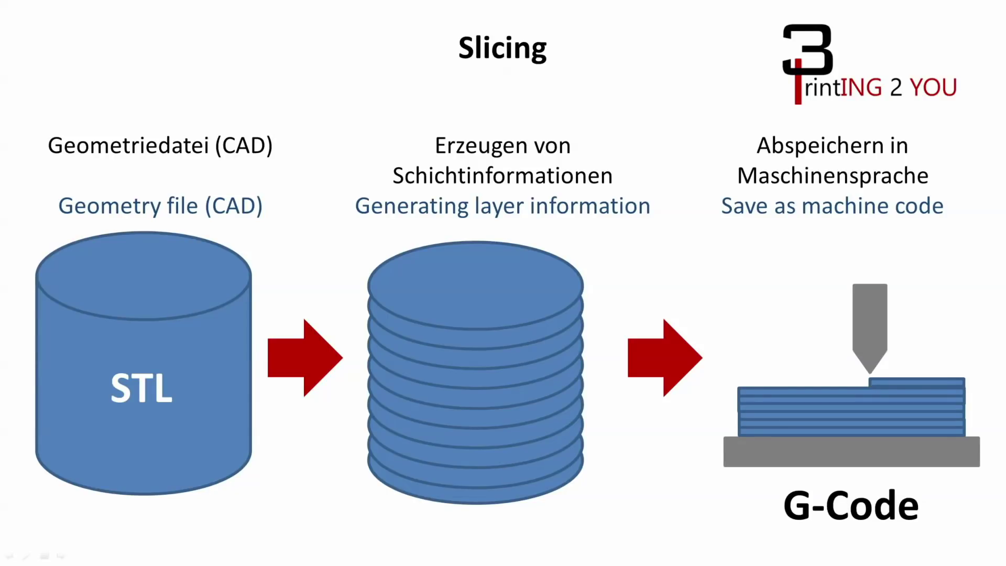
{"action": "key", "text": "Right"}
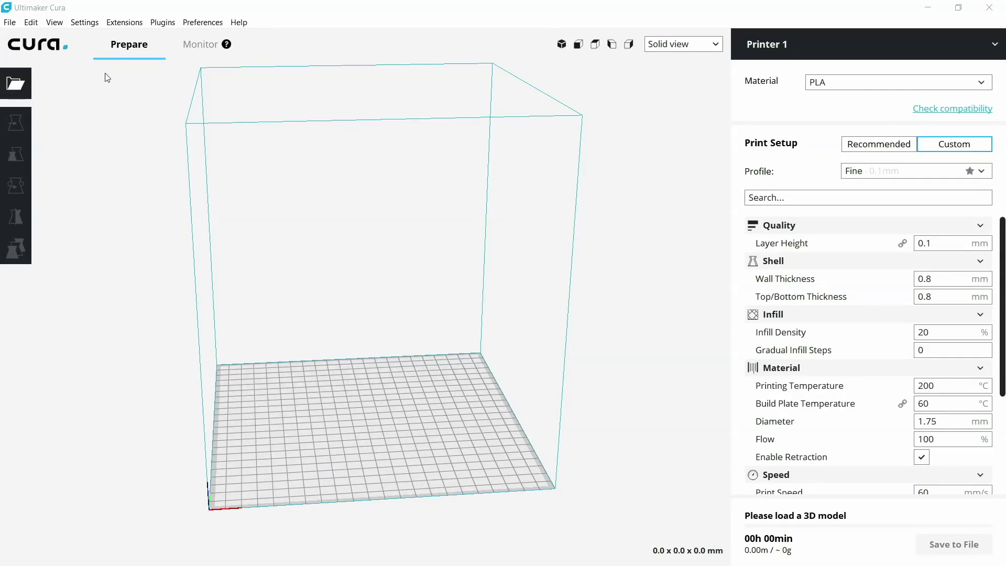
Add a Custom FDM printer from the Custom category of Add Printer.
{"action": "left_click", "coordinate": [84, 22]}
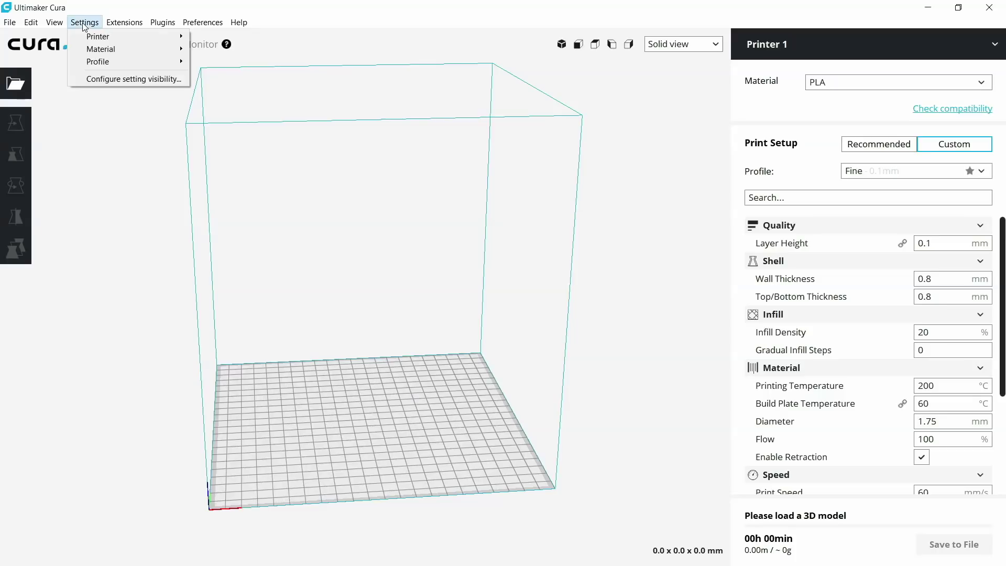
{"action": "mouse_move", "coordinate": [97, 36]}
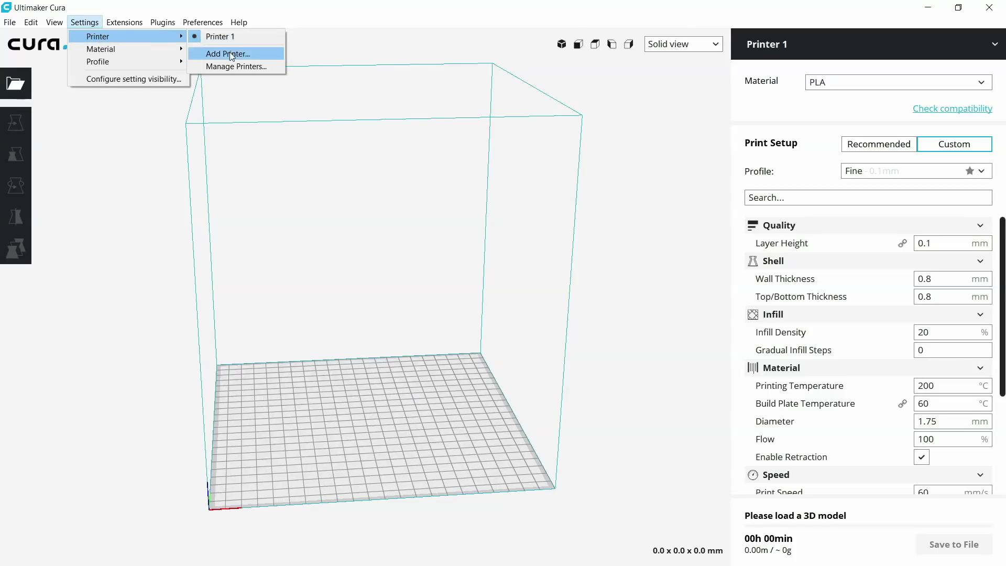
{"action": "left_click", "coordinate": [231, 55]}
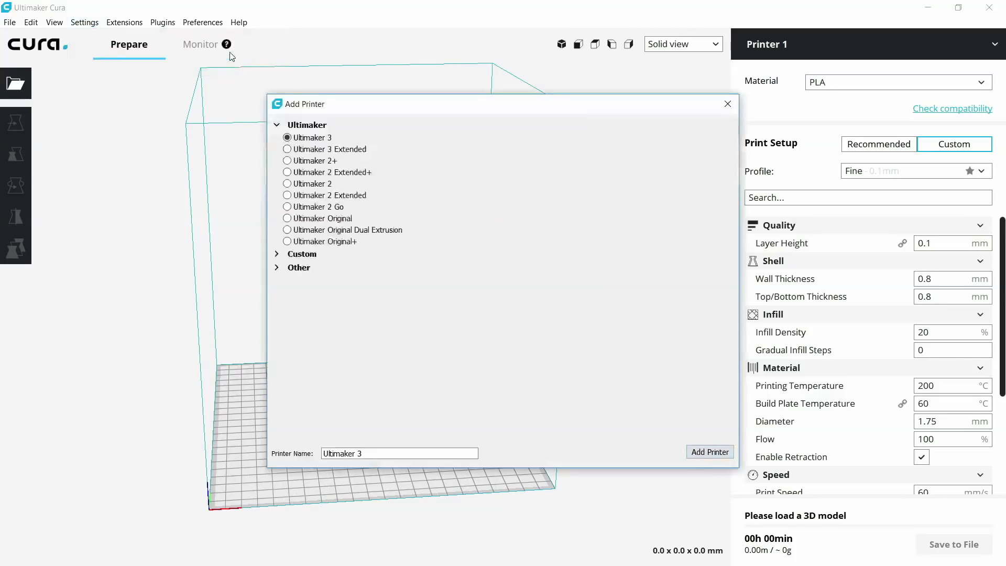
{"action": "left_click", "coordinate": [281, 255]}
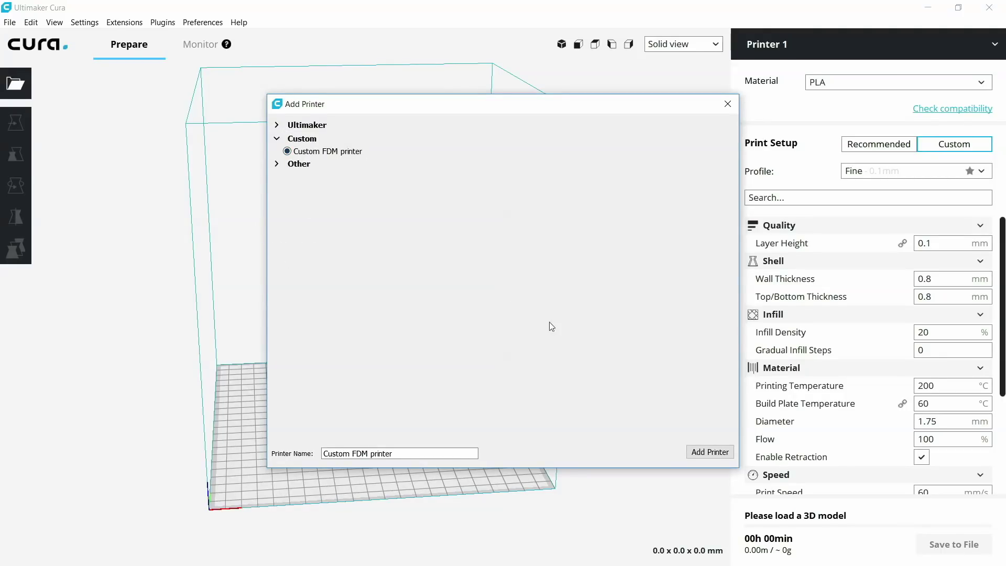
{"action": "left_click", "coordinate": [698, 456]}
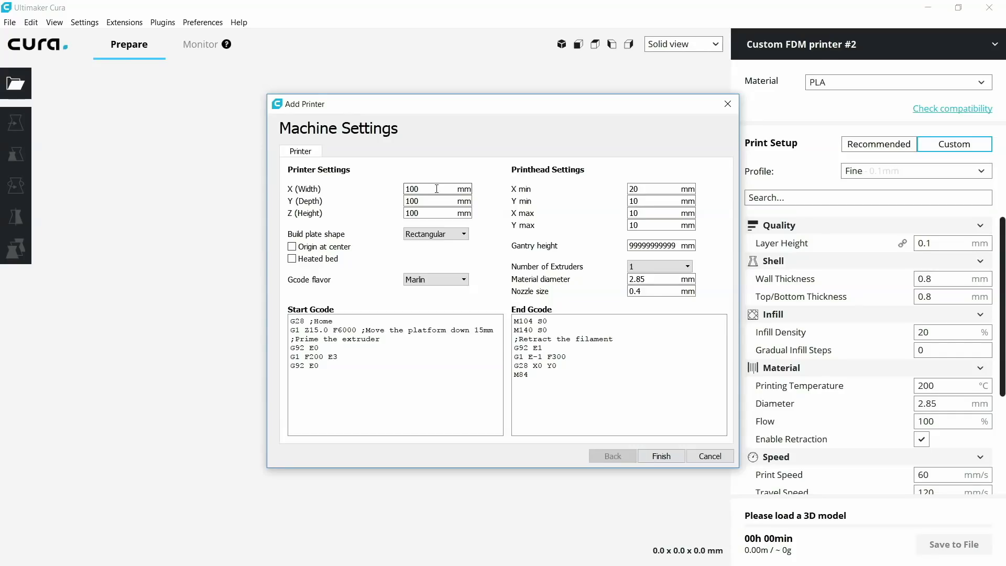
Set the printer build volume to X 220, Y 220 and Z 240 mm.
{"action": "left_click_drag", "start_coordinate": [436, 189], "coordinate": [398, 188]}
{"action": "type", "text": "22"}
{"action": "type", "text": "0"}
{"action": "left_click", "coordinate": [420, 201]}
{"action": "left_click_drag", "start_coordinate": [420, 201], "coordinate": [392, 203]}
{"action": "type", "text": "220"}
{"action": "left_click_drag", "start_coordinate": [422, 214], "coordinate": [395, 214]}
{"action": "type", "text": "240"}
Enable the heated bed and choose RepRap as the G-code flavor.
{"action": "left_click", "coordinate": [292, 259]}
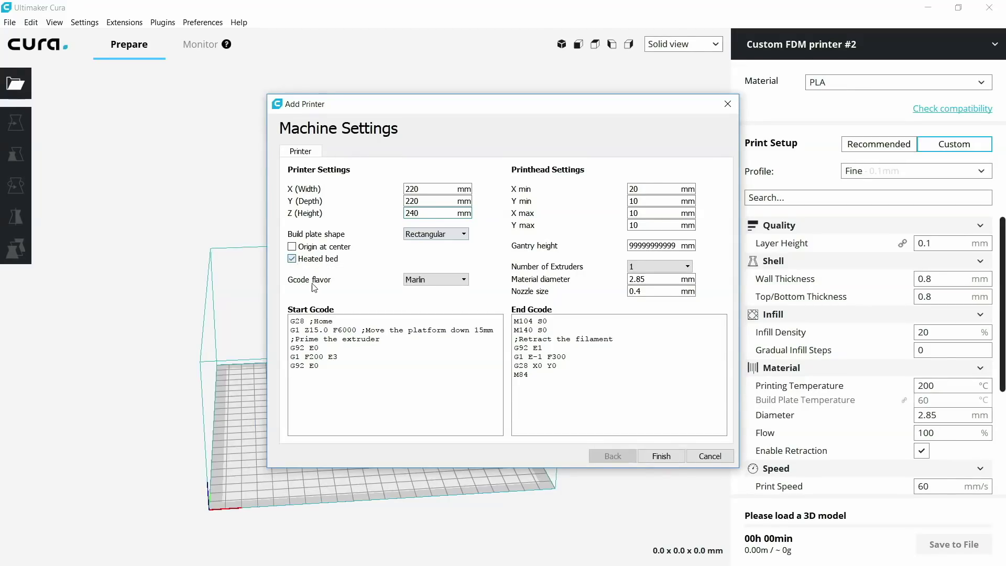
{"action": "left_click", "coordinate": [467, 284]}
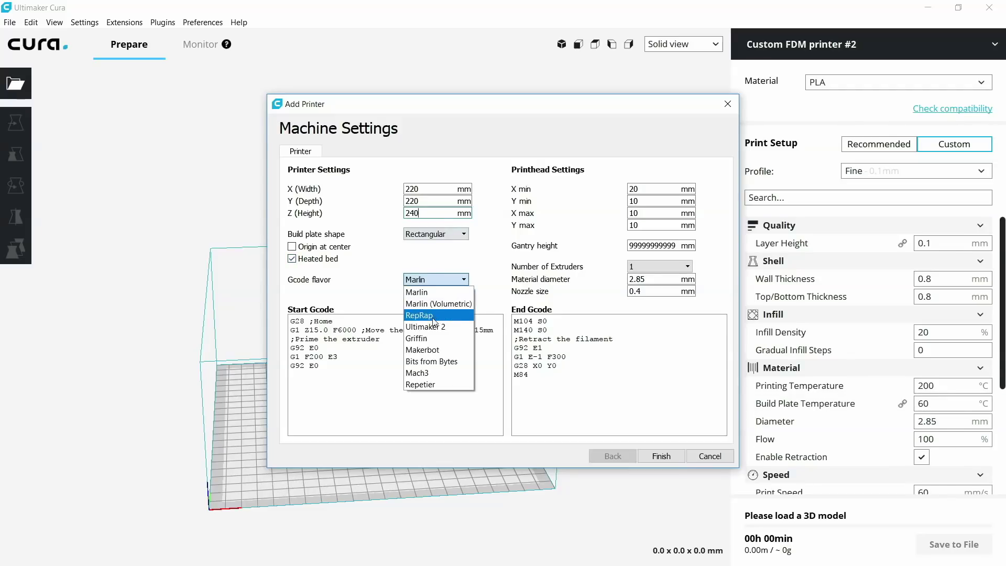
{"action": "left_click", "coordinate": [420, 291]}
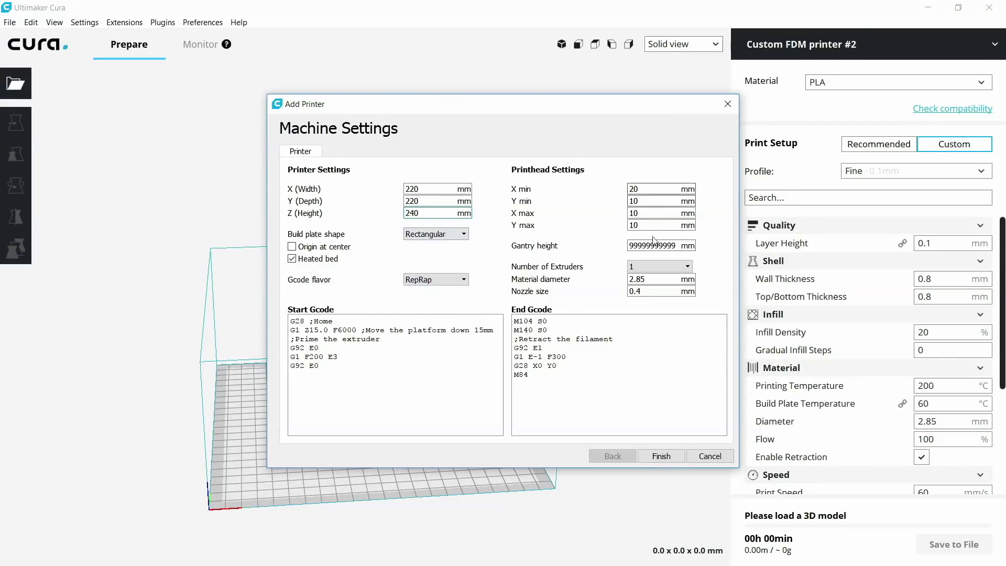
Set X min, Y min, X max, Y max clearances and gantry height all to 0.
{"action": "left_click_drag", "start_coordinate": [646, 188], "coordinate": [605, 191]}
{"action": "type", "text": "0"}
{"action": "key", "text": "Tab"}
{"action": "type", "text": "0"}
{"action": "key", "text": "Tab"}
{"action": "type", "text": "0"}
{"action": "key", "text": "Tab"}
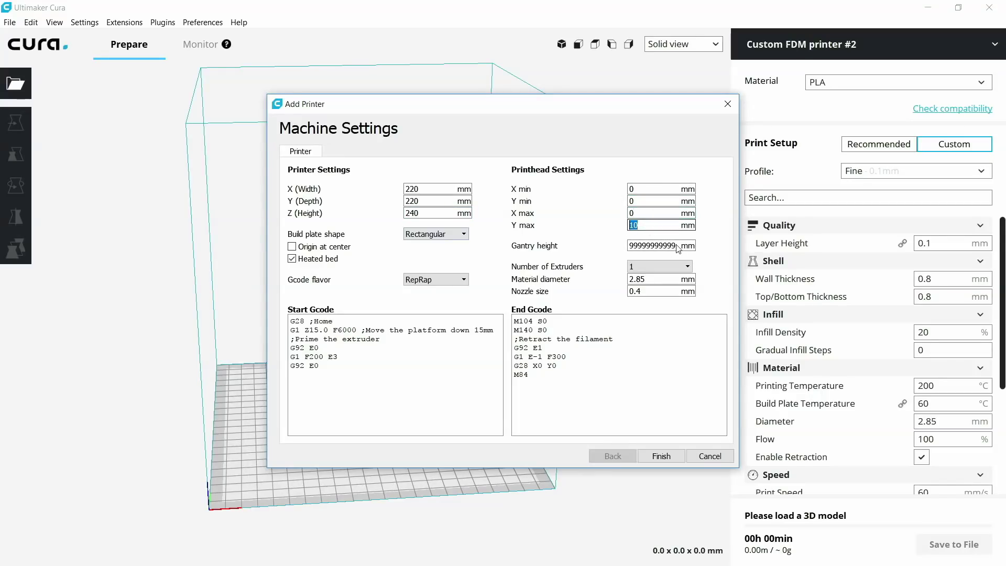
{"action": "type", "text": "0"}
{"action": "key", "text": "Tab"}
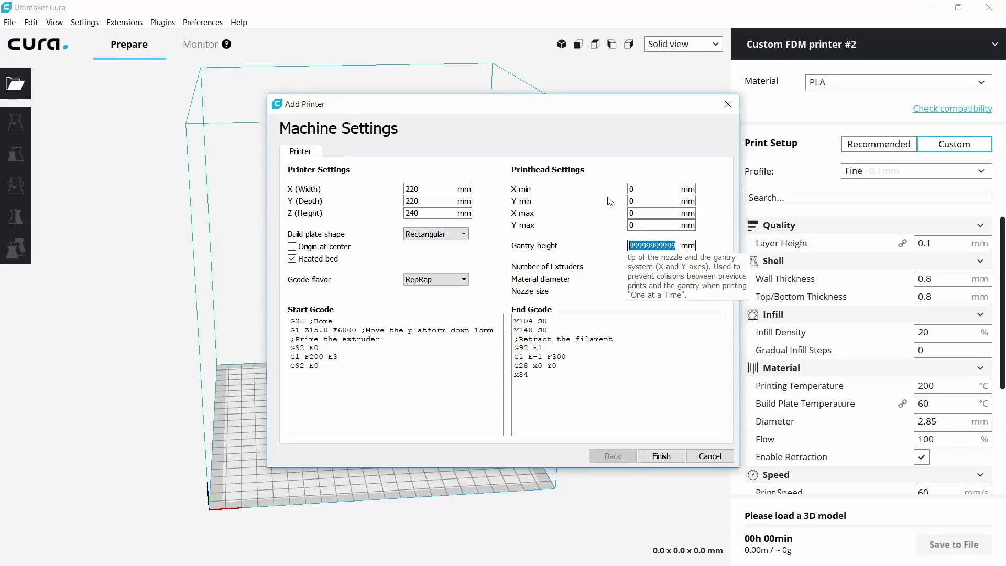
{"action": "type", "text": "0"}
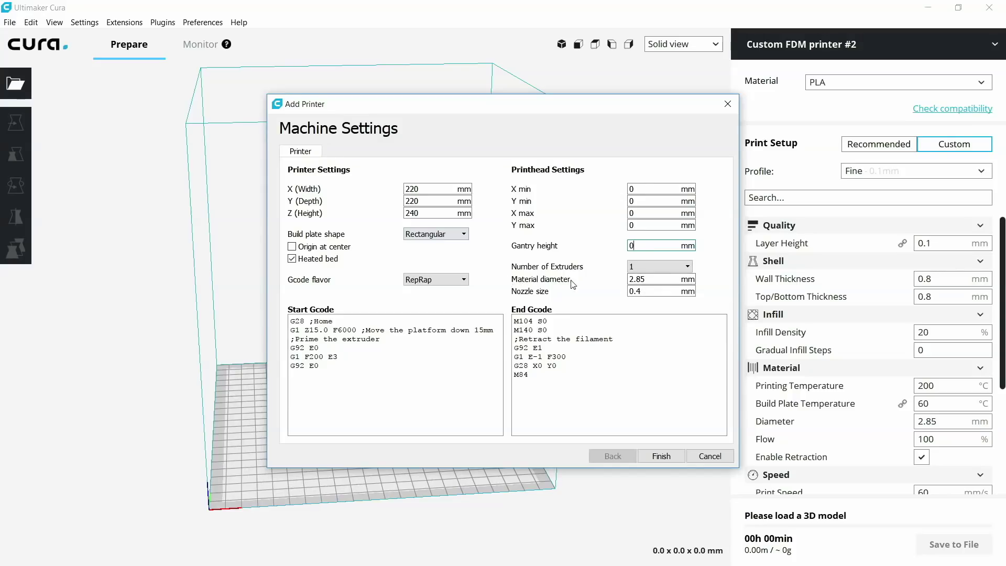
Set the material diameter to 1.75 mm.
{"action": "left_click_drag", "start_coordinate": [653, 280], "coordinate": [612, 283]}
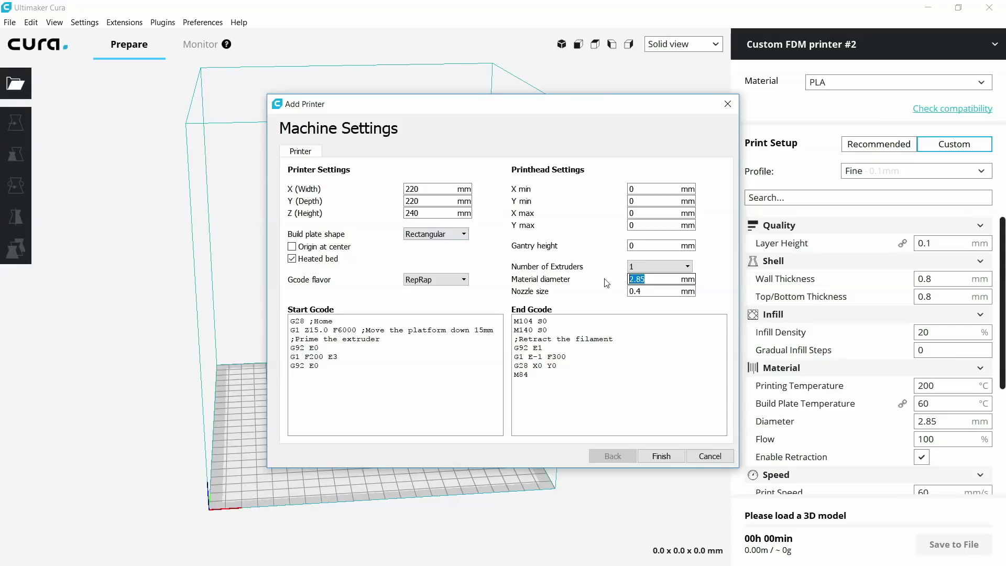
{"action": "type", "text": "1.75"}
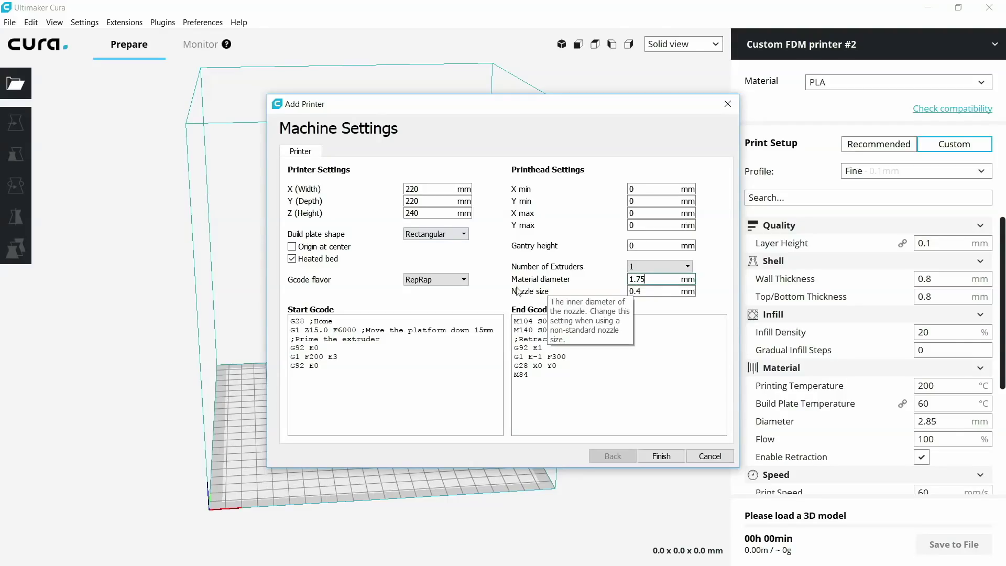
{"action": "left_click", "coordinate": [635, 295]}
{"action": "key", "text": "shift+Tab"}
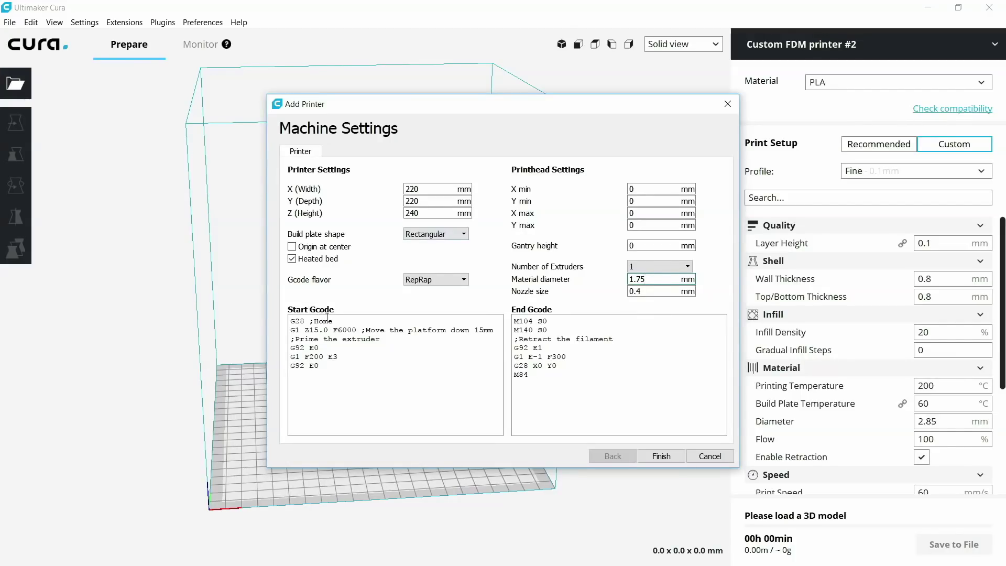
Replace the default start G-code with the new pasted script.
{"action": "left_click", "coordinate": [296, 355]}
{"action": "left_click", "coordinate": [292, 321], "text": "shift"}
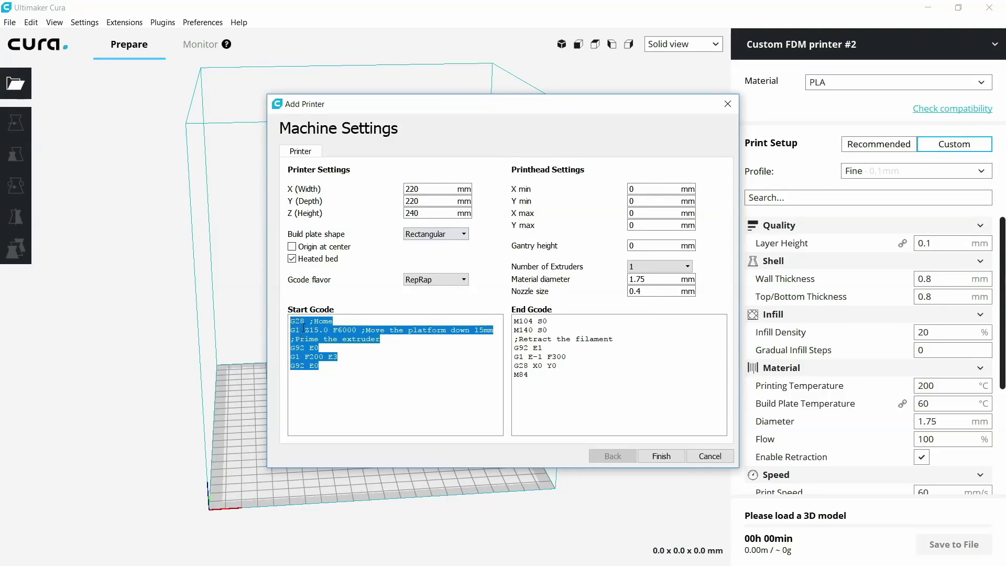
{"action": "key", "text": "Delete"}
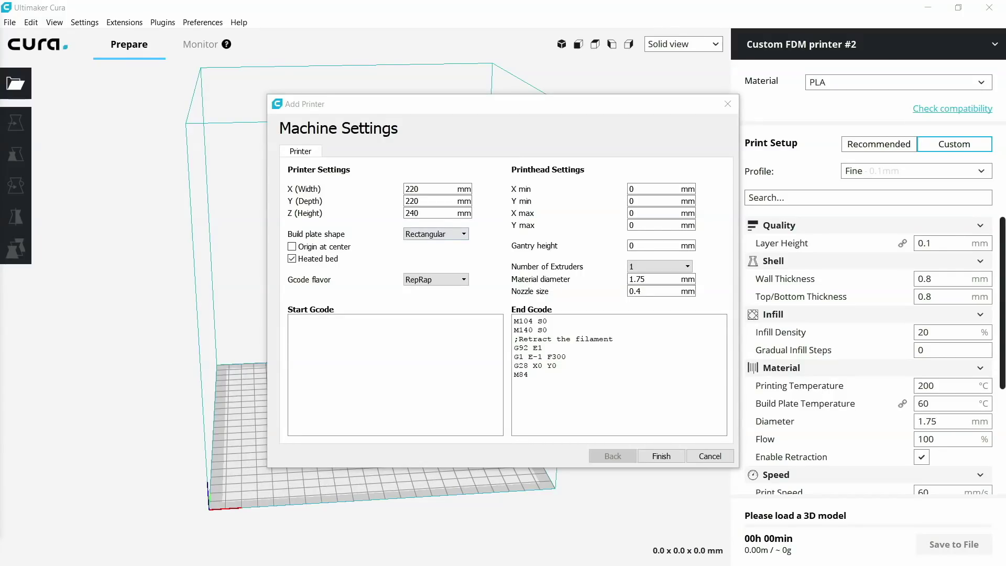
{"action": "left_click", "coordinate": [328, 318]}
{"action": "key", "text": "ctrl+v"}
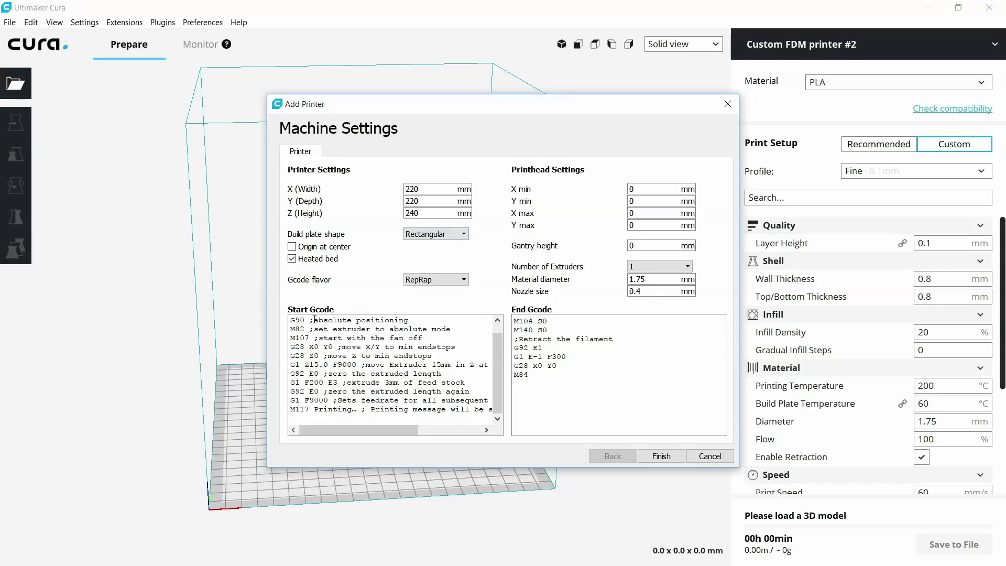
{"action": "mouse_move", "coordinate": [421, 323]}
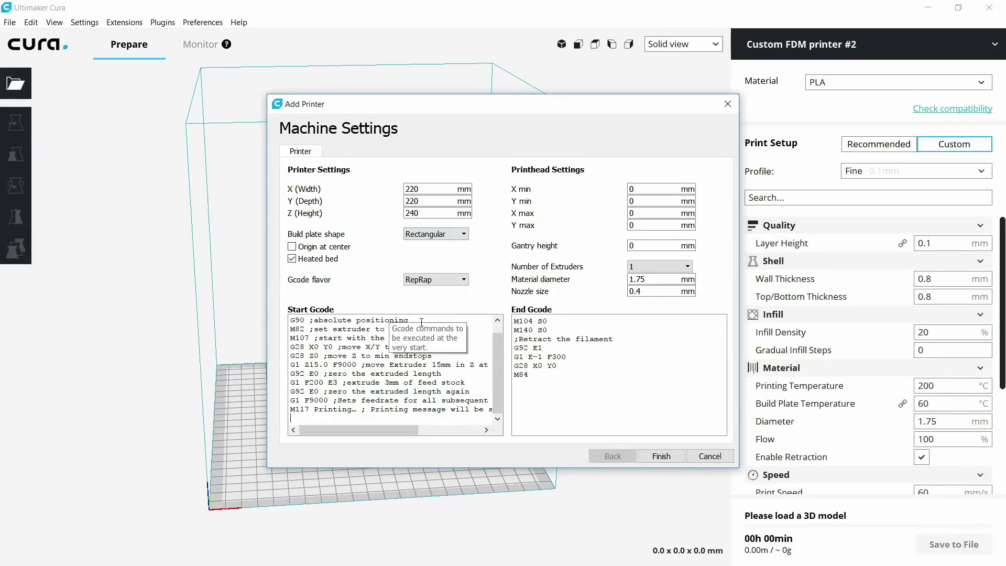
Replace the end G-code with the new pasted script and close Machine Settings.
{"action": "left_click_drag", "start_coordinate": [533, 371], "coordinate": [515, 317]}
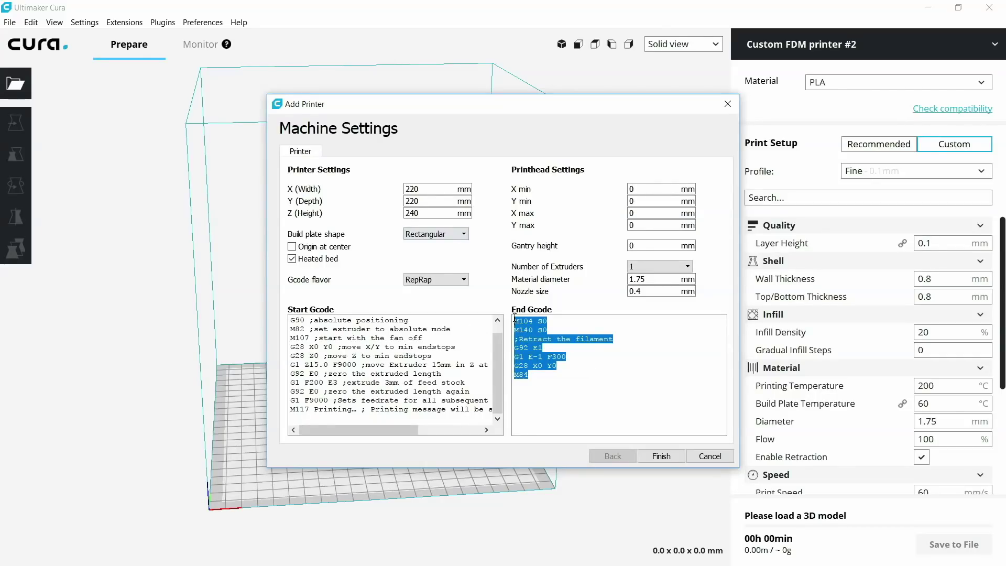
{"action": "key", "text": "Delete"}
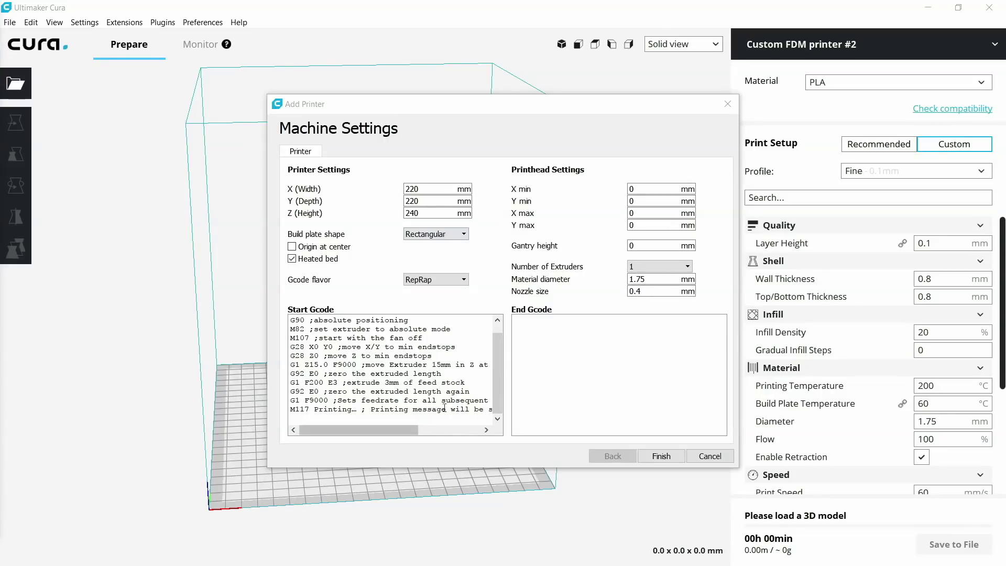
{"action": "left_click", "coordinate": [568, 331]}
{"action": "key", "text": "ctrl+v"}
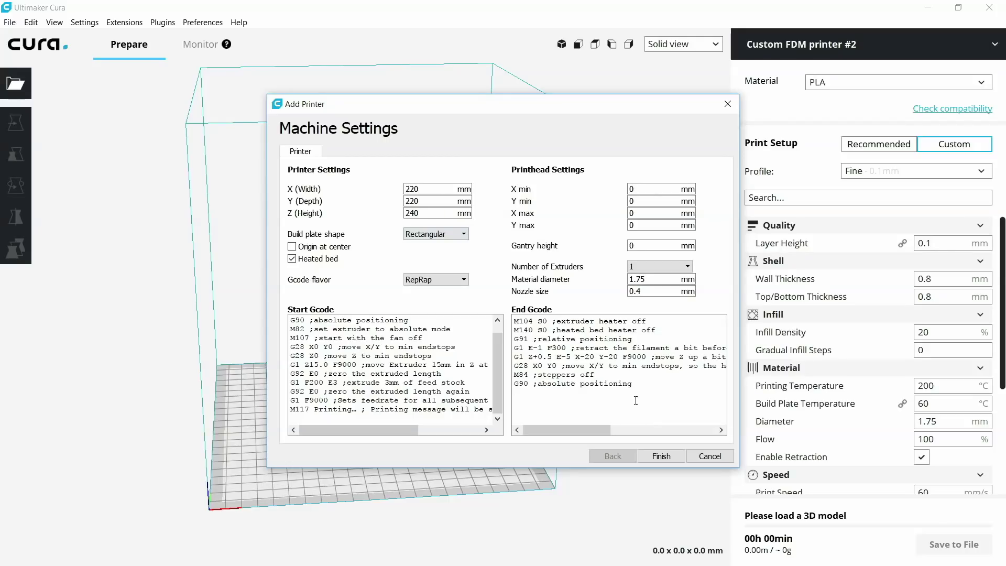
{"action": "left_click", "coordinate": [660, 458]}
Rename Custom FDM printer #2 to 'Anet A8' in Manage Printers.
{"action": "left_click", "coordinate": [81, 23]}
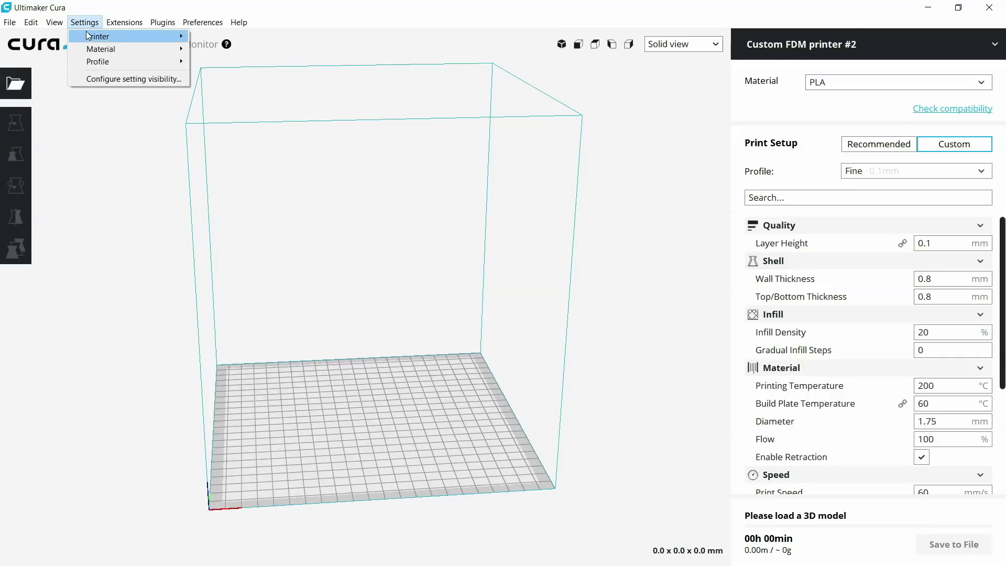
{"action": "mouse_move", "coordinate": [99, 37]}
{"action": "left_click", "coordinate": [240, 77]}
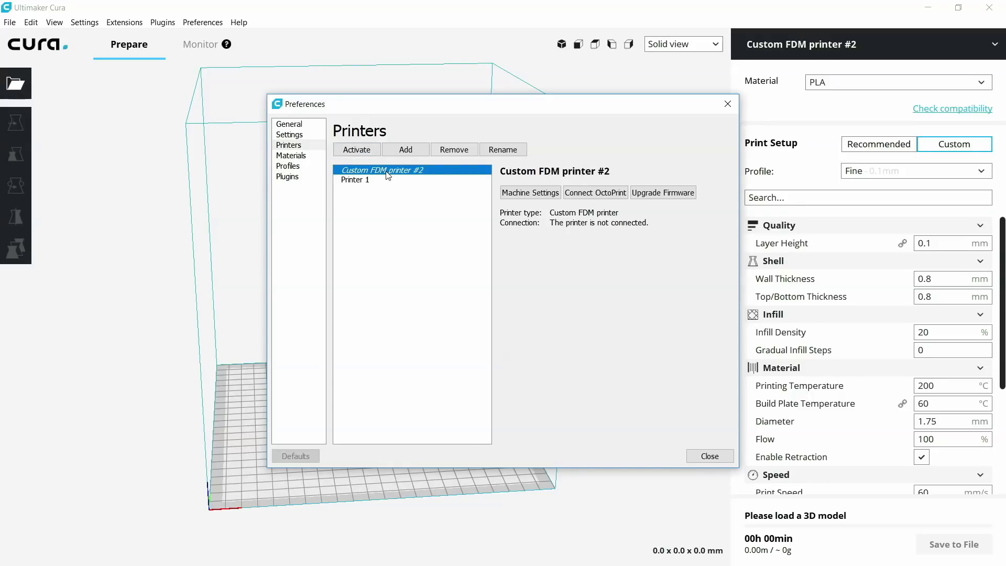
{"action": "left_click", "coordinate": [494, 151]}
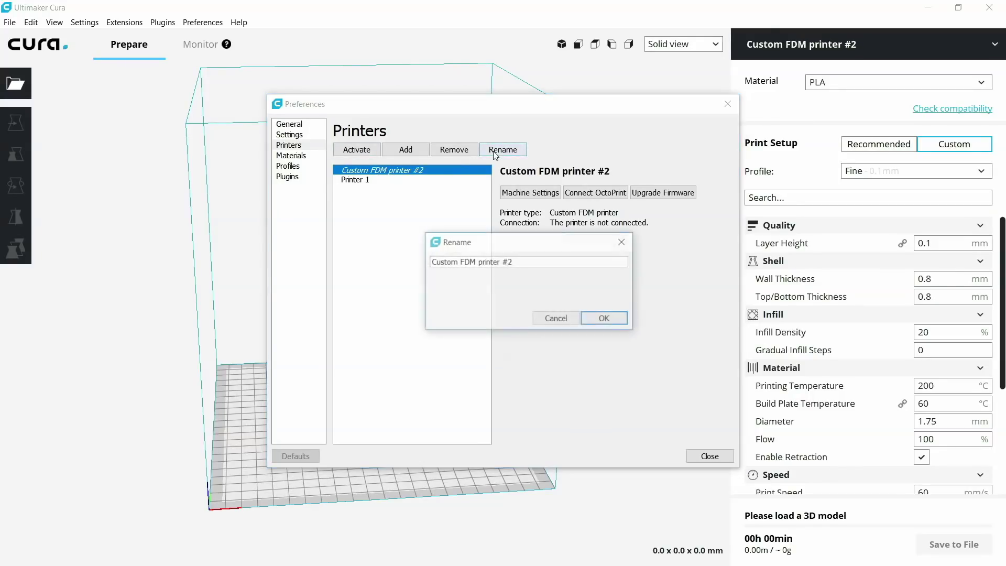
{"action": "left_click_drag", "start_coordinate": [517, 261], "coordinate": [420, 268]}
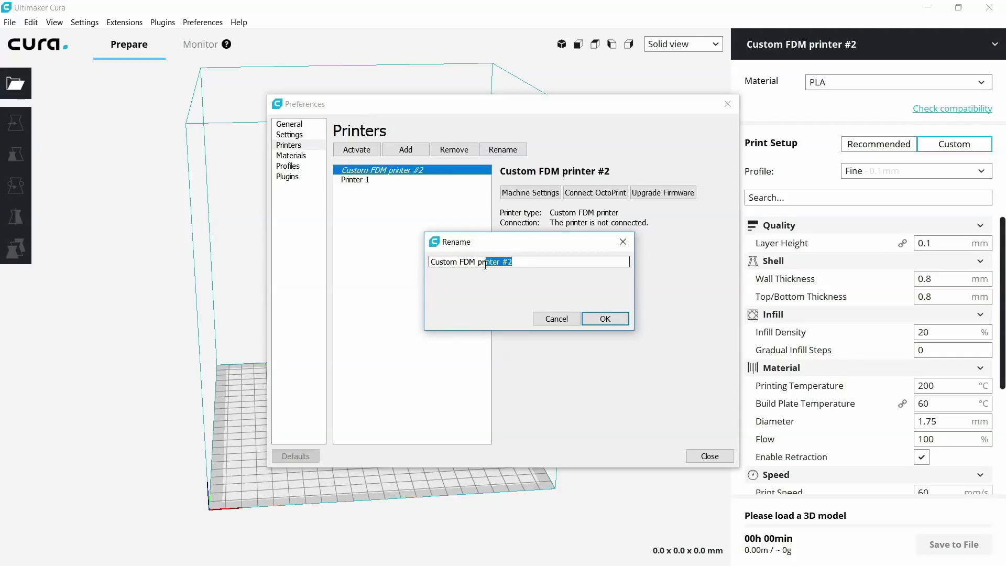
{"action": "type", "text": "Anet A8"}
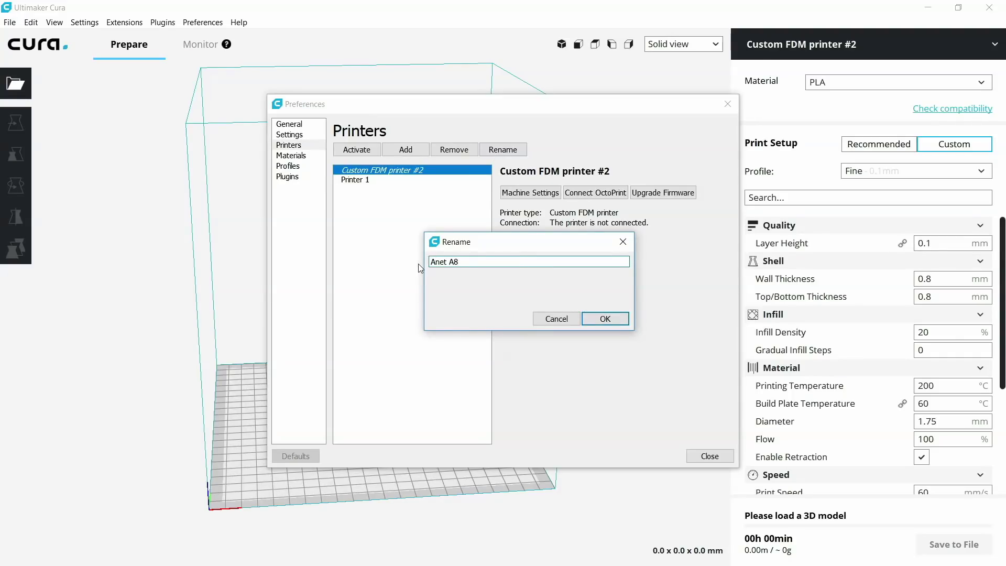
{"action": "left_click", "coordinate": [606, 318]}
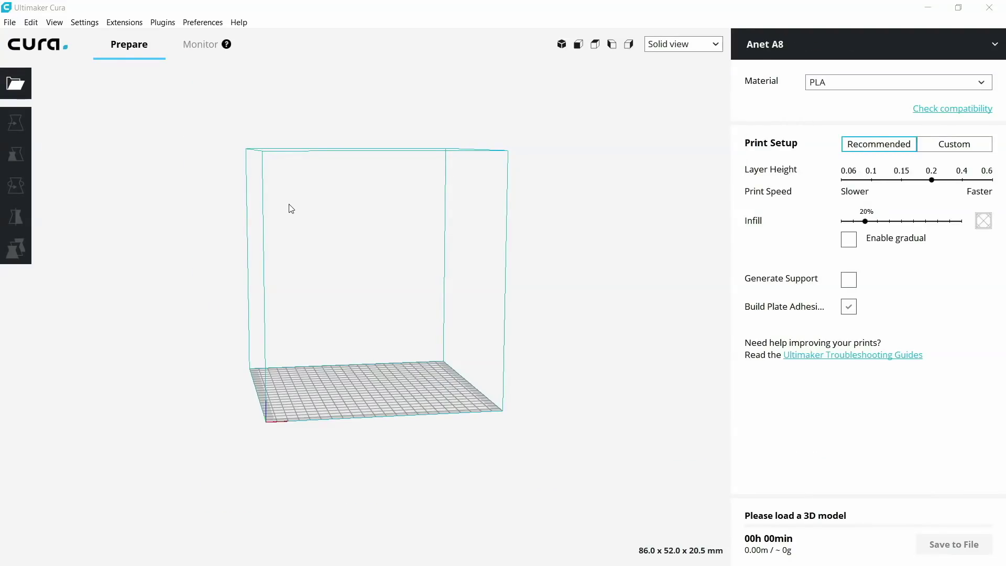
Check the interface language options in Configure Cura, keeping English unchanged.
{"action": "left_click", "coordinate": [201, 28]}
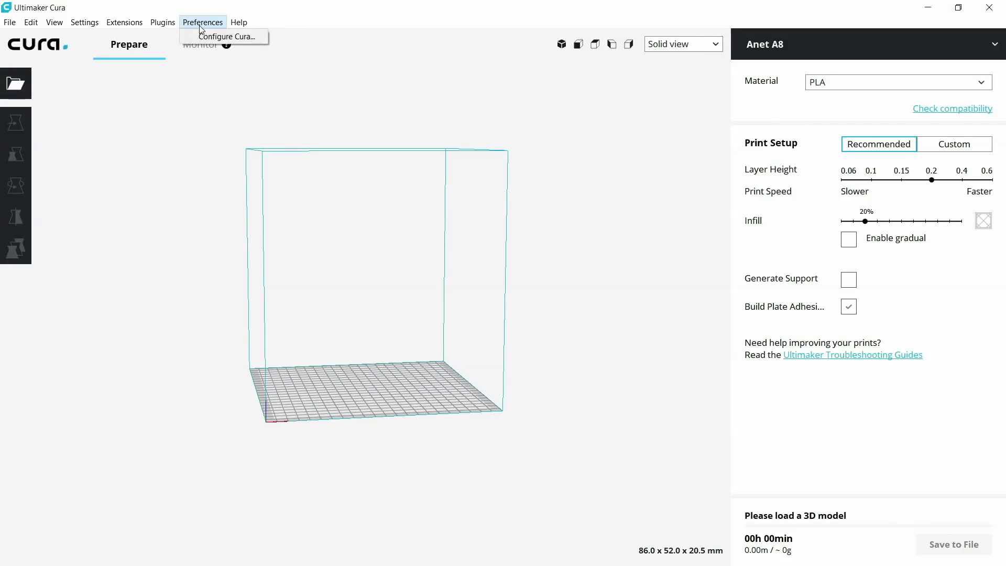
{"action": "left_click", "coordinate": [214, 38]}
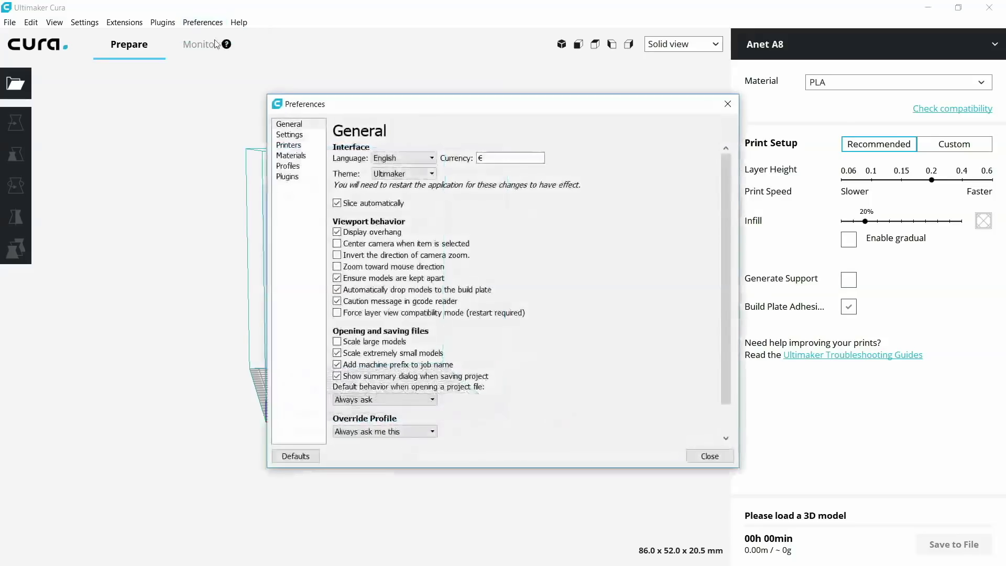
{"action": "left_click", "coordinate": [429, 163]}
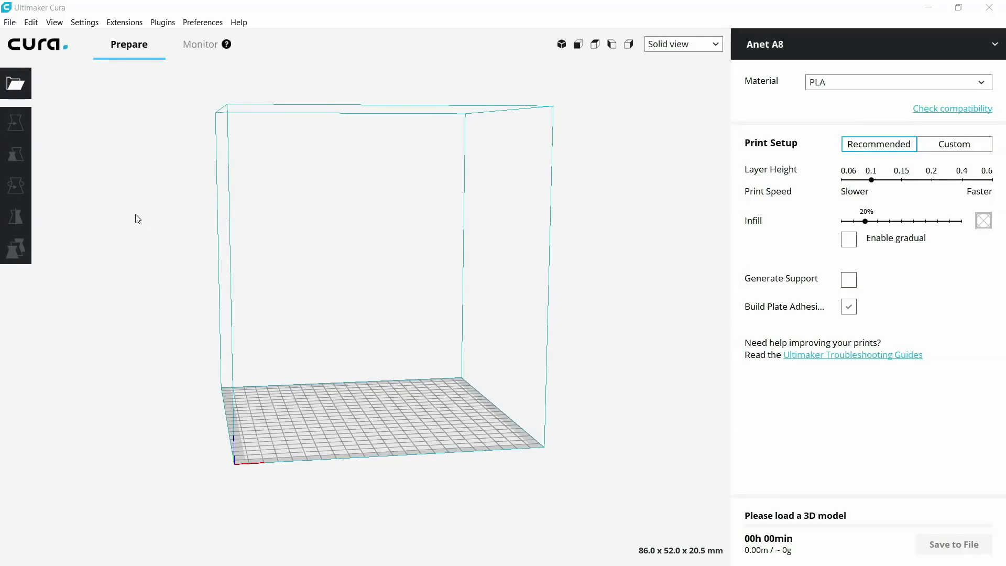
{"action": "left_click", "coordinate": [13, 24]}
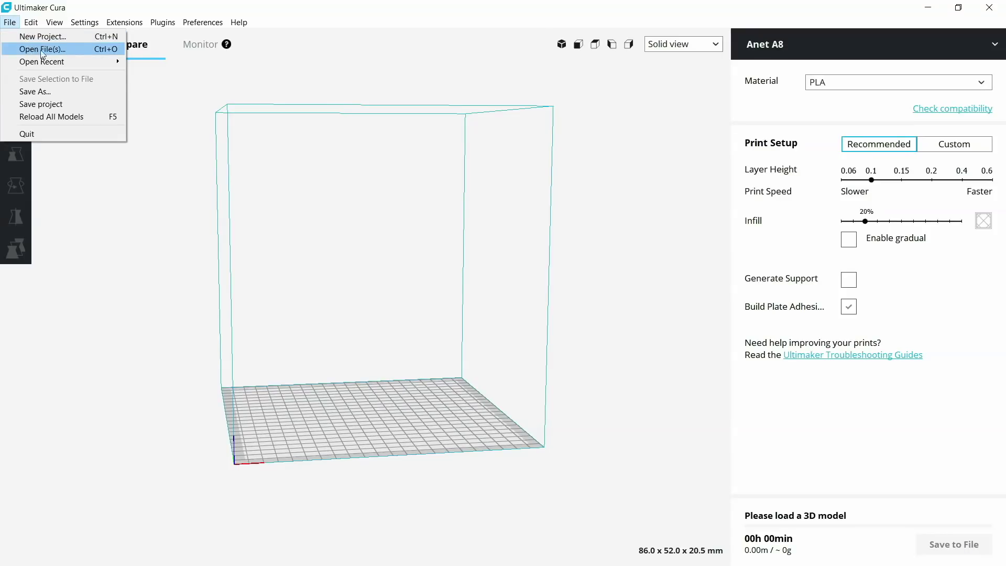
Load AA8_3dprintingneu onto the plate and select it once sliced to 03h 44min, ~21 g.
{"action": "left_click", "coordinate": [113, 237]}
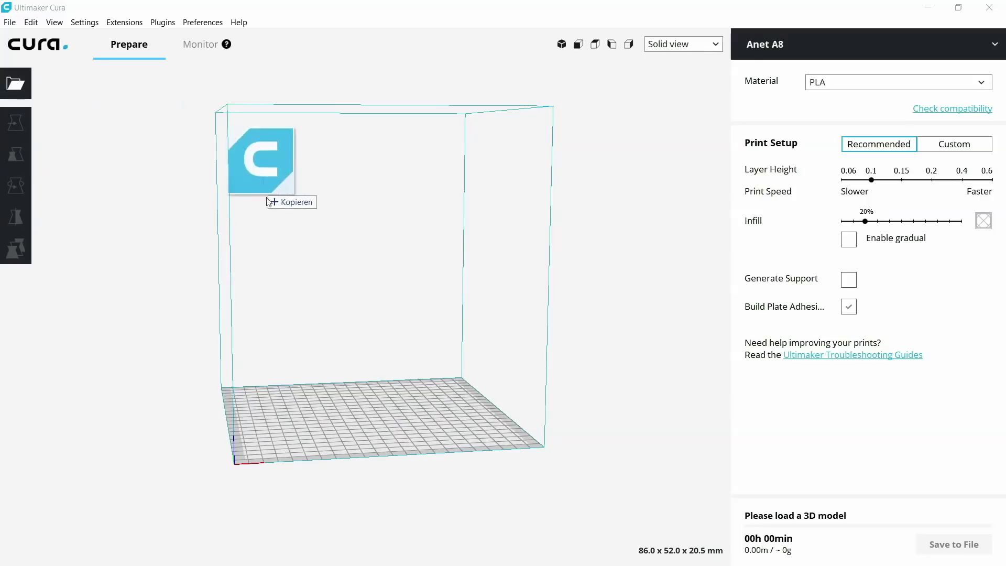
{"action": "left_click_drag", "start_coordinate": [90, 157], "coordinate": [400, 317]}
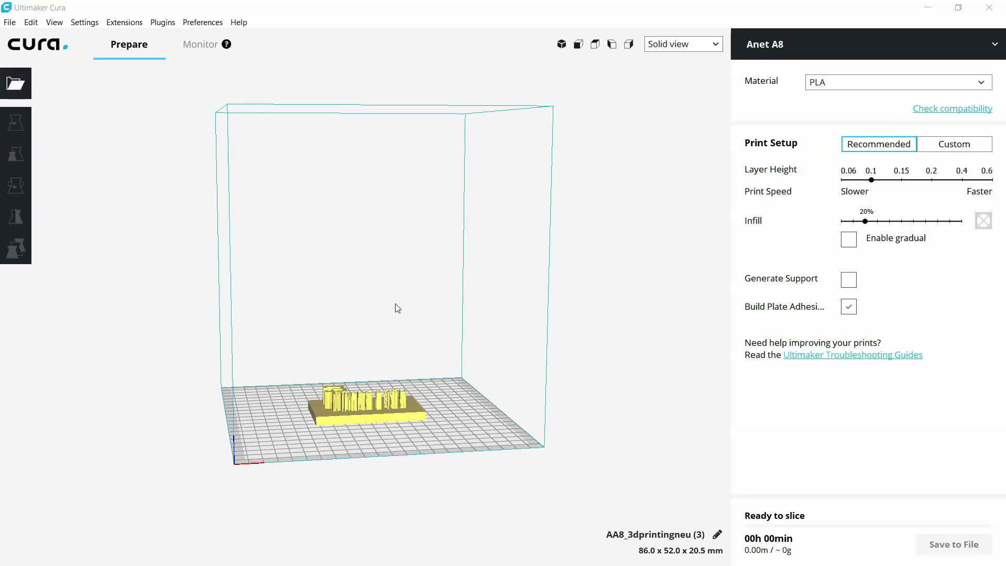
{"action": "mouse_move", "coordinate": [356, 288]}
{"action": "right_mouse_down"}
{"action": "mouse_move", "coordinate": [369, 356]}
{"action": "mouse_move", "coordinate": [281, 335]}
{"action": "mouse_move", "coordinate": [341, 393]}
{"action": "mouse_move", "coordinate": [382, 365]}
{"action": "mouse_move", "coordinate": [367, 347]}
{"action": "right_mouse_up"}
{"action": "scroll", "coordinate": [367, 347], "scroll_direction": "up", "scroll_amount": 2}
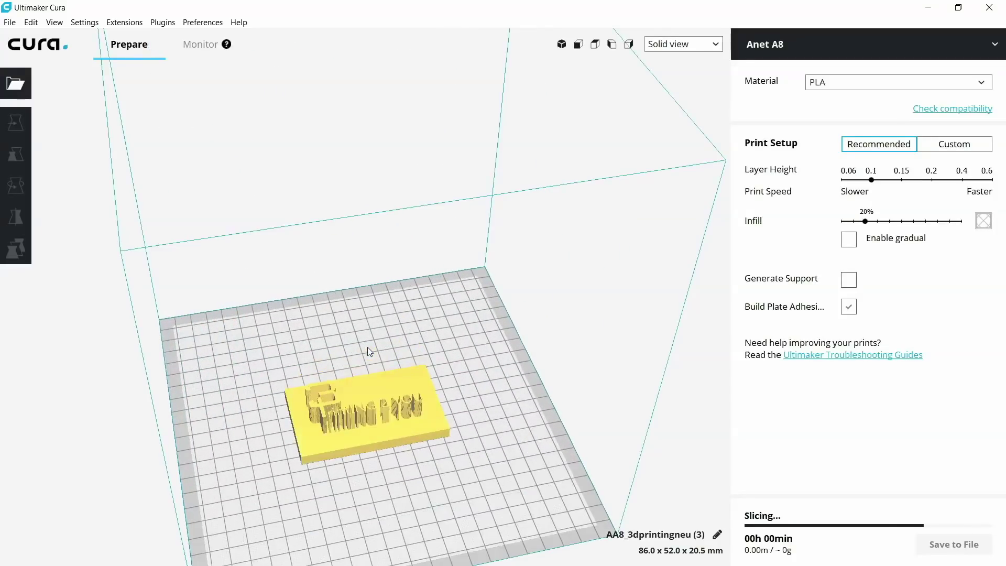
{"action": "scroll", "coordinate": [361, 395], "scroll_direction": "down", "scroll_amount": 1}
{"action": "scroll", "coordinate": [360, 395], "scroll_direction": "down", "scroll_amount": 1}
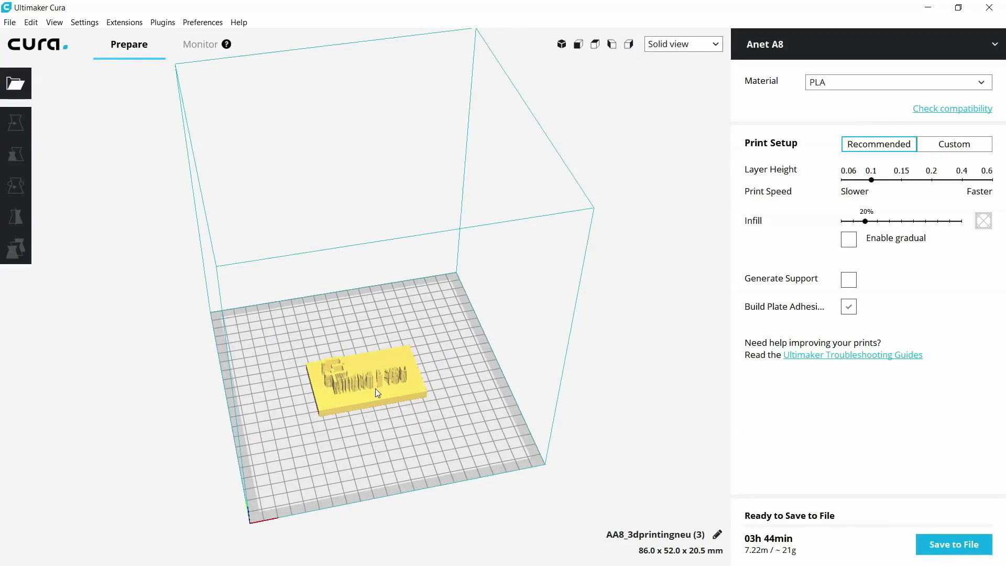
{"action": "left_click", "coordinate": [375, 388]}
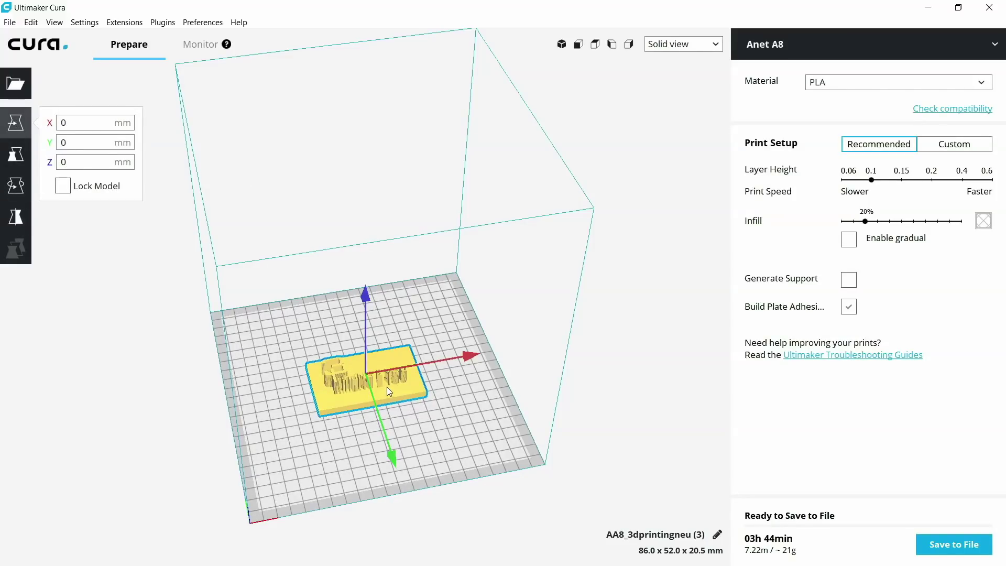
Move the plaque forward, scale it to 50% X, then restore it to 100%.
{"action": "mouse_move", "coordinate": [388, 390]}
{"action": "left_mouse_down"}
{"action": "mouse_move", "coordinate": [390, 429]}
{"action": "mouse_move", "coordinate": [413, 437]}
{"action": "mouse_move", "coordinate": [402, 424]}
{"action": "left_mouse_up"}
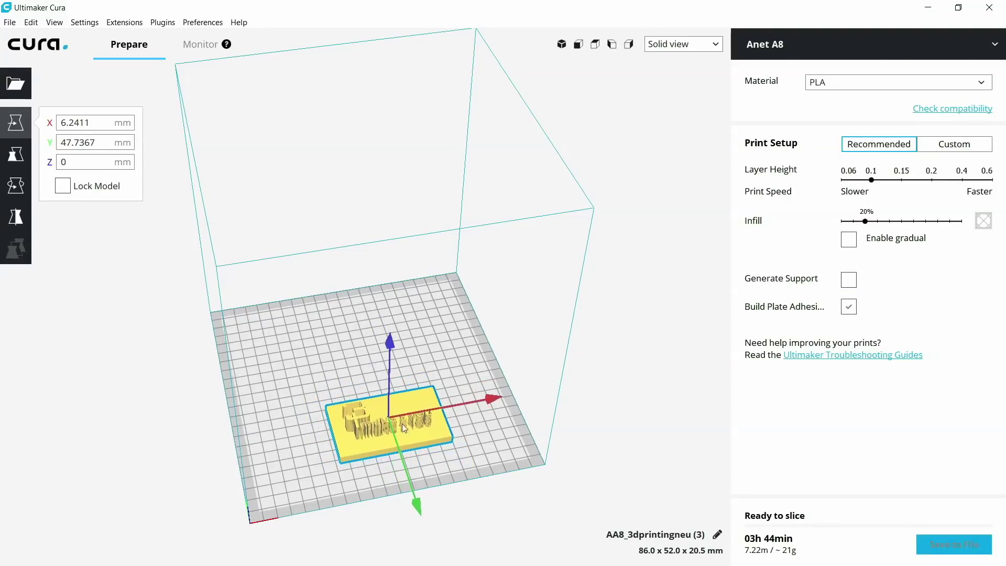
{"action": "left_click", "coordinate": [15, 154]}
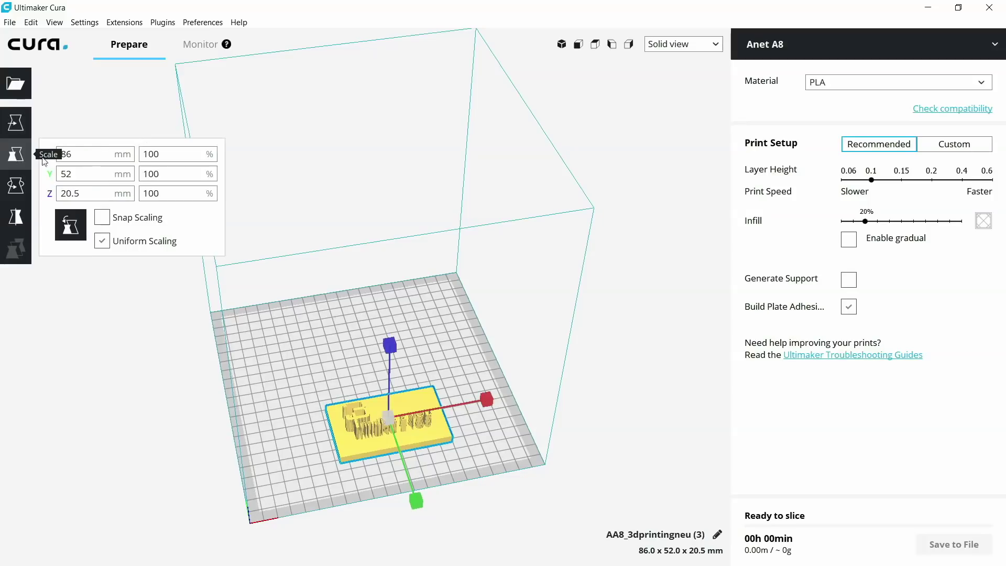
{"action": "left_click_drag", "start_coordinate": [173, 156], "coordinate": [135, 156]}
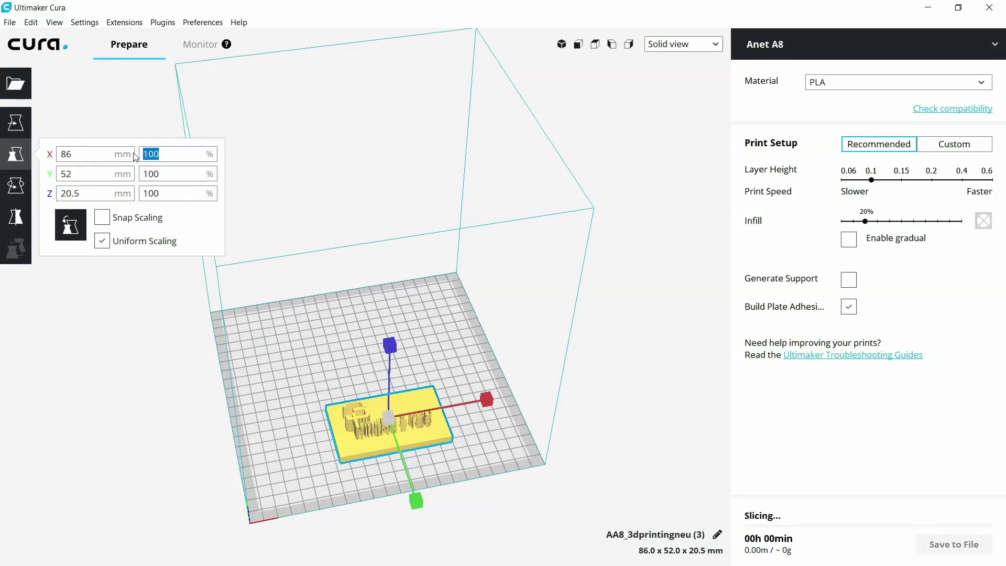
{"action": "type", "text": "50"}
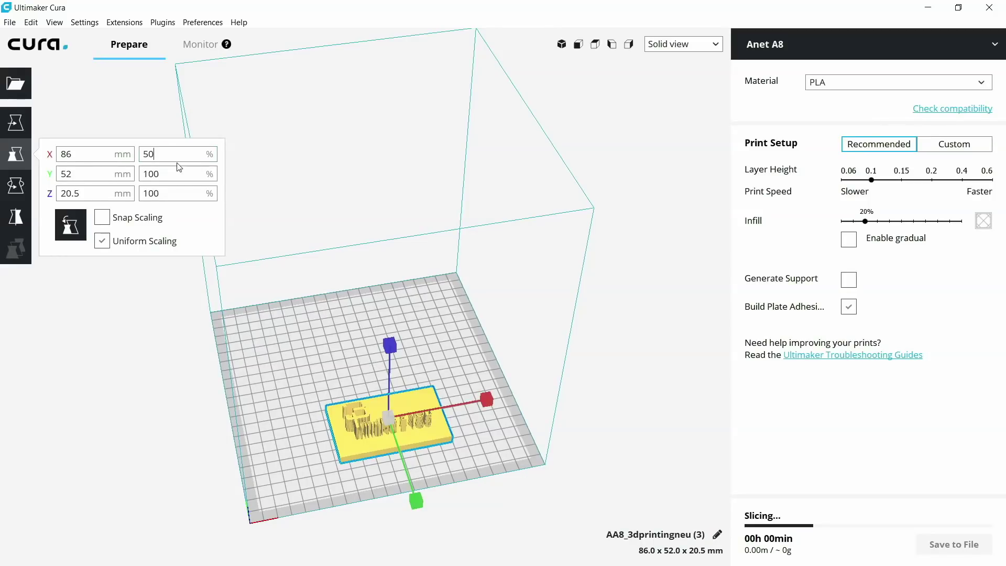
{"action": "key", "text": "Return"}
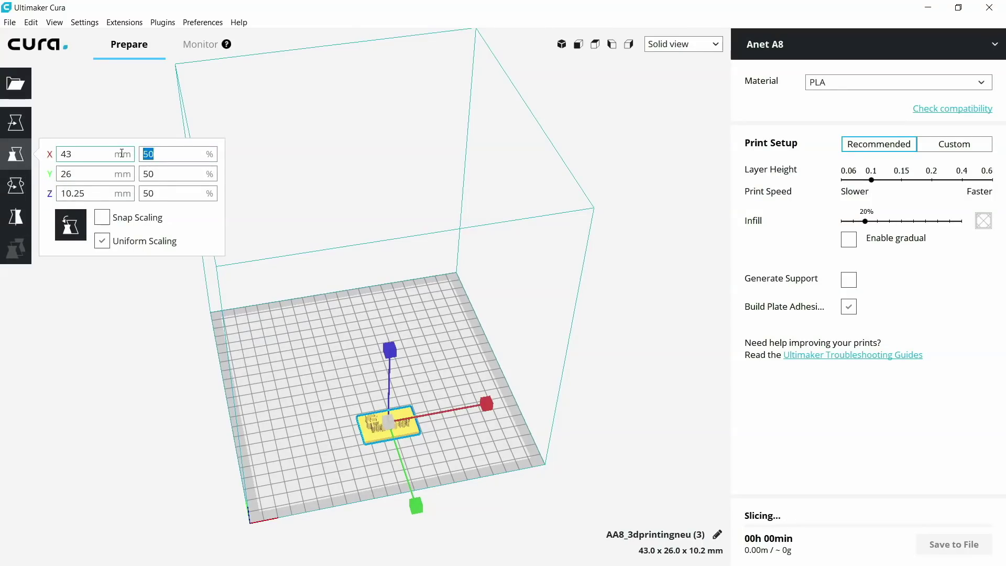
{"action": "type", "text": "100"}
{"action": "key", "text": "Return"}
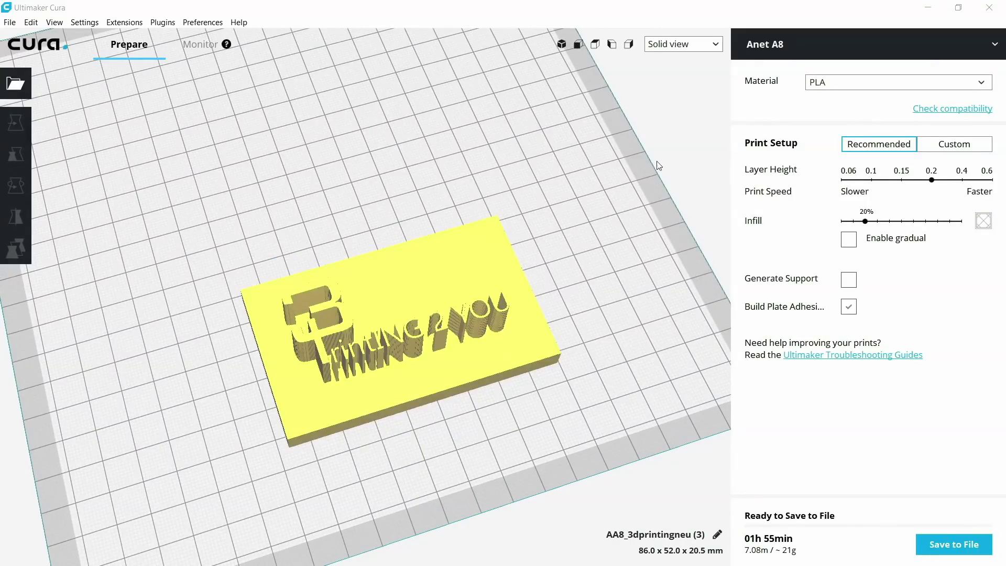
{"action": "left_click", "coordinate": [800, 54]}
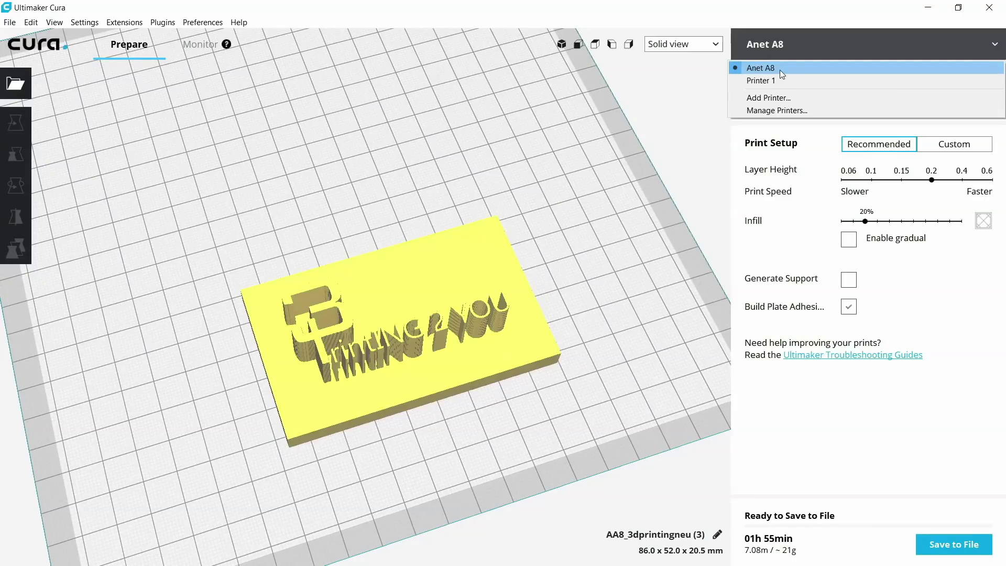
{"action": "left_click", "coordinate": [713, 78]}
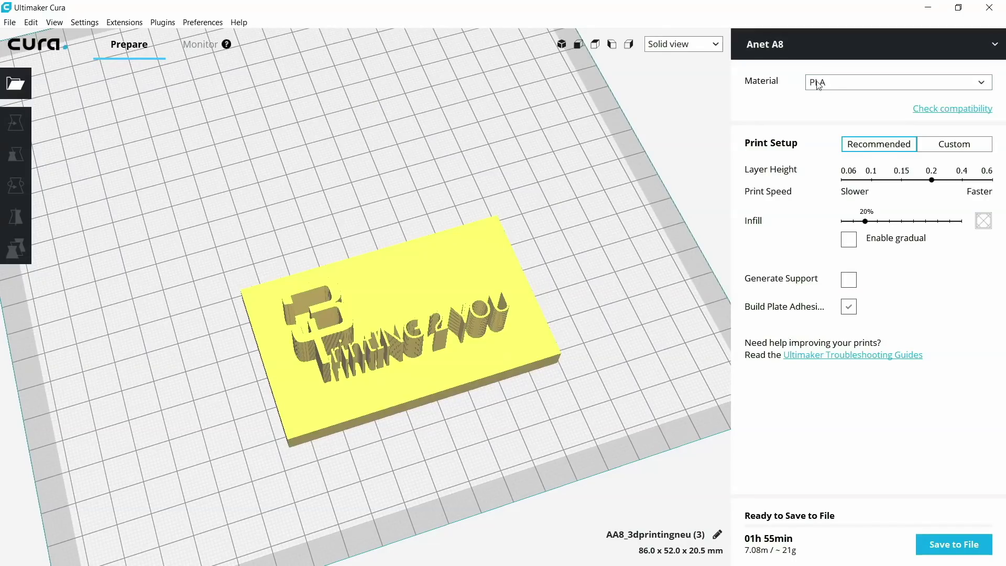
{"action": "left_click", "coordinate": [840, 85]}
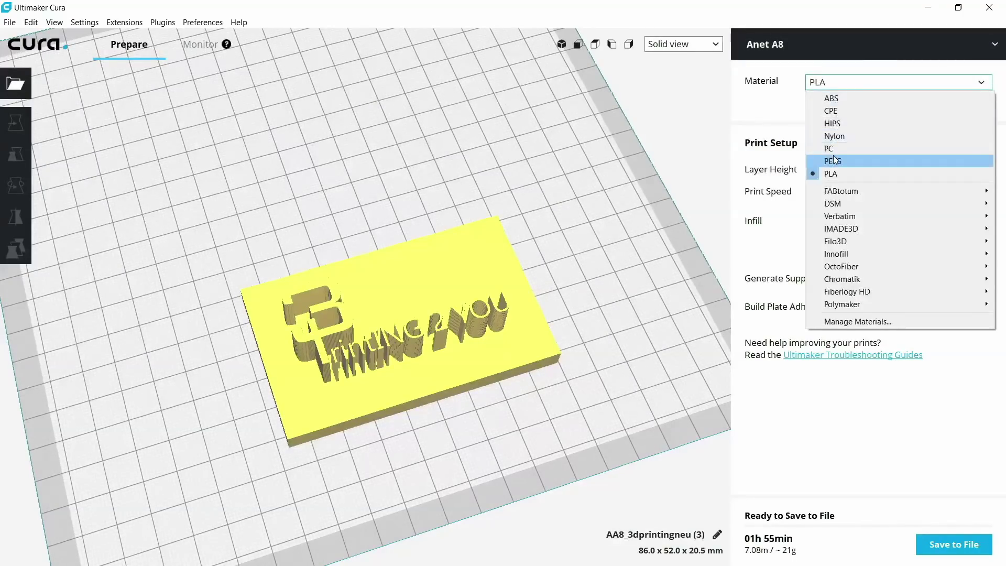
{"action": "left_click", "coordinate": [860, 175]}
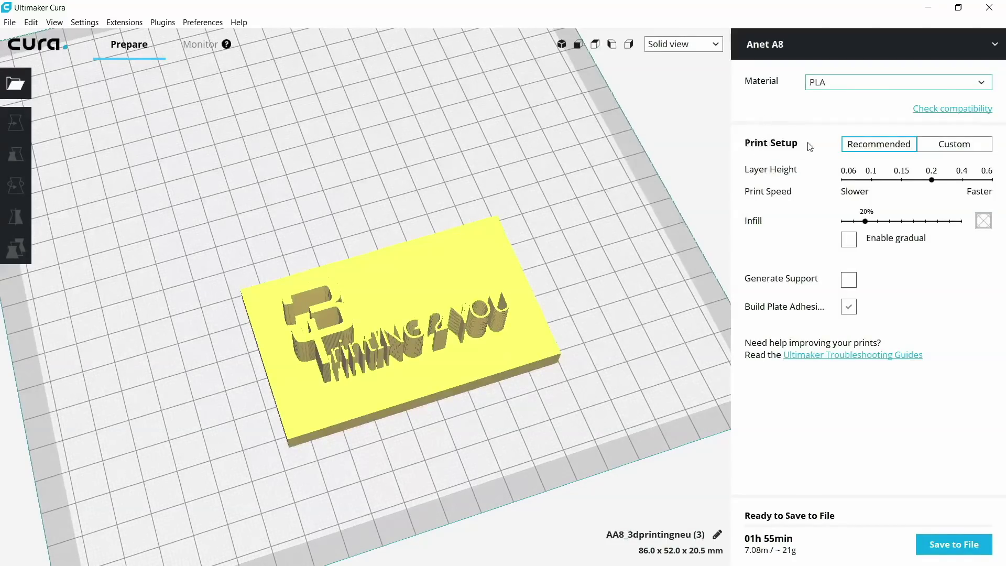
{"action": "left_click", "coordinate": [852, 149]}
Switch to Layer view and step the preview down, then back up to layer 104.
{"action": "left_click", "coordinate": [717, 45]}
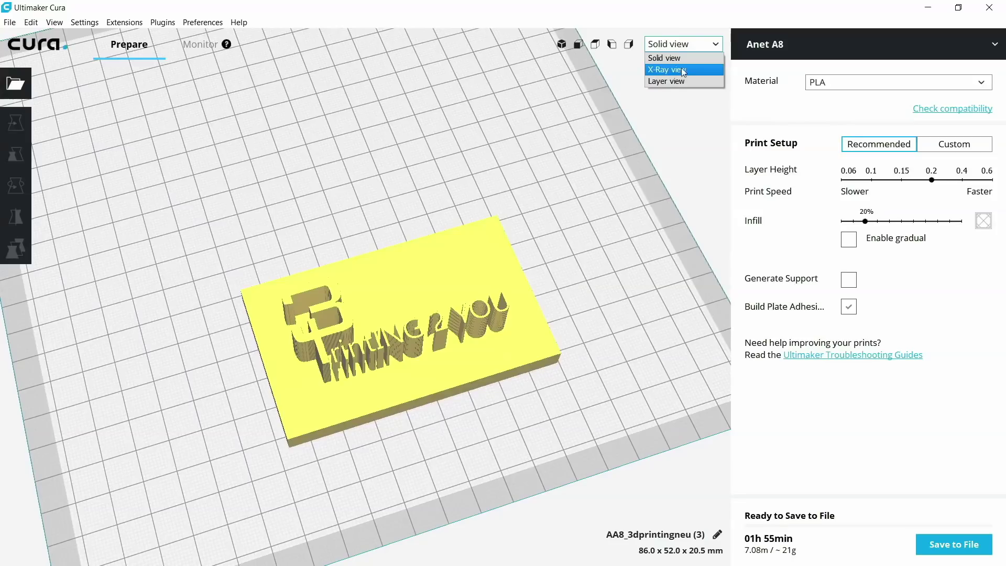
{"action": "left_click", "coordinate": [681, 82]}
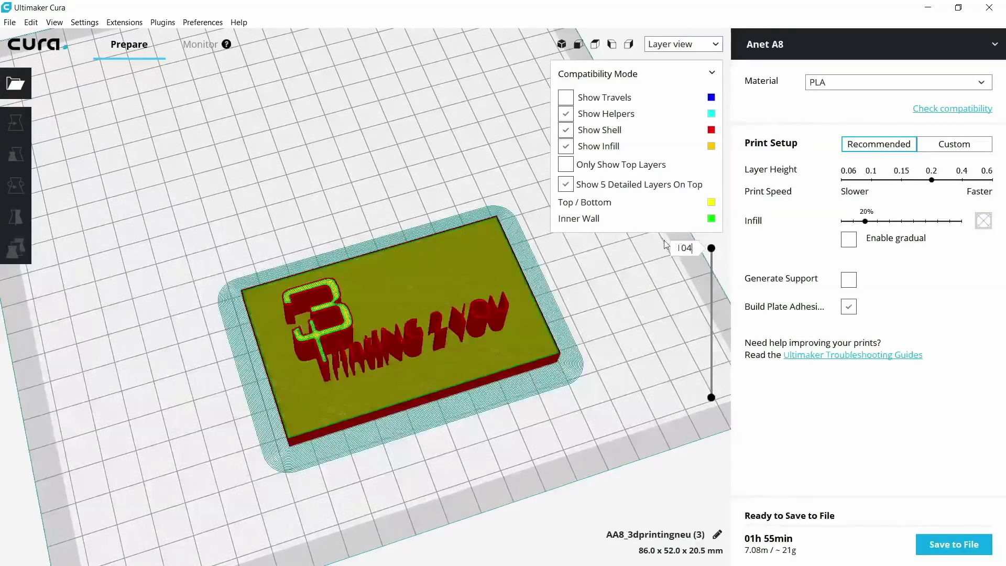
{"action": "left_click", "coordinate": [711, 249]}
{"action": "left_click_drag", "start_coordinate": [713, 251], "coordinate": [711, 368]}
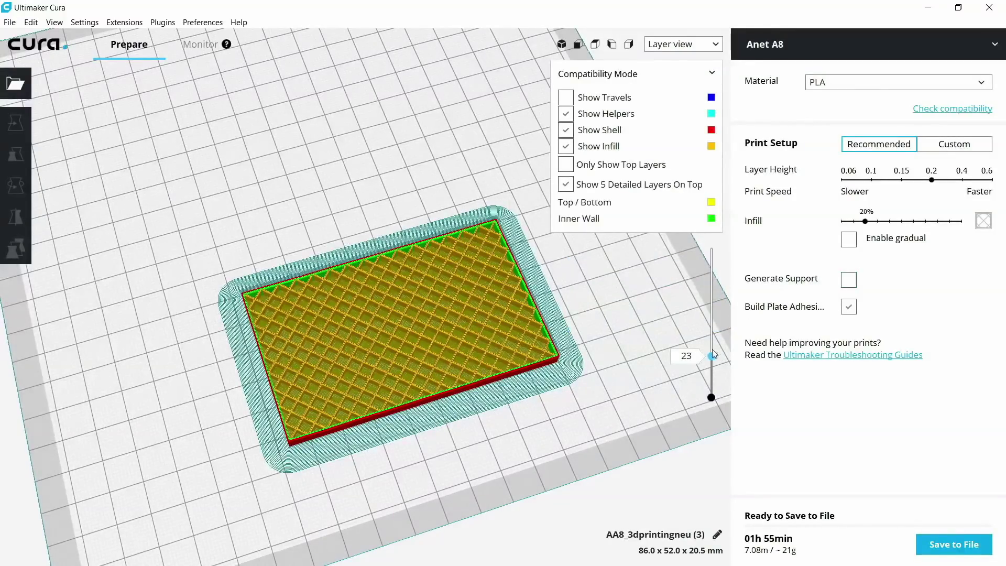
{"action": "left_click_drag", "start_coordinate": [712, 356], "coordinate": [711, 353]}
{"action": "left_click_drag", "start_coordinate": [717, 310], "coordinate": [716, 244]}
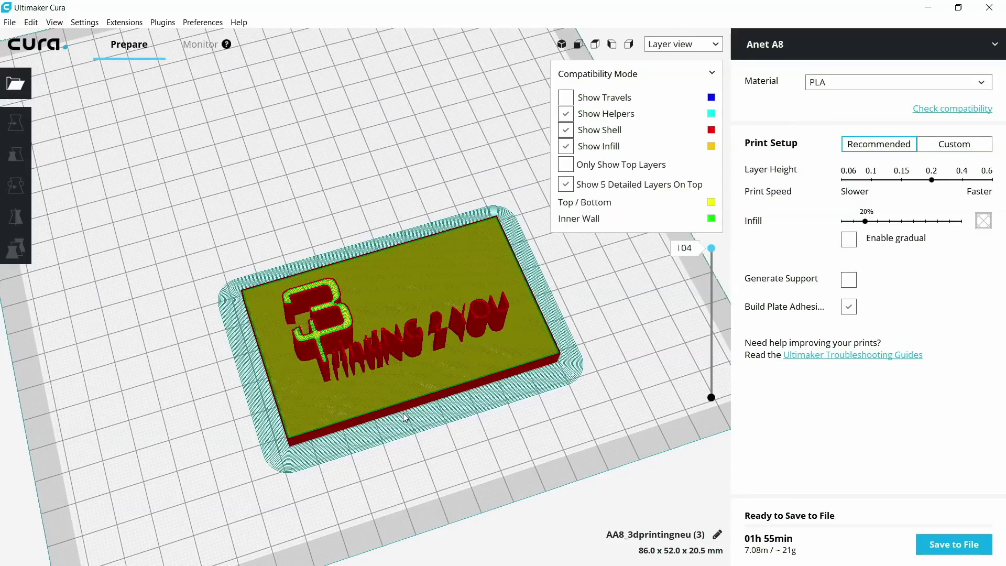
{"action": "scroll", "coordinate": [504, 372], "scroll_direction": "up", "scroll_amount": 2}
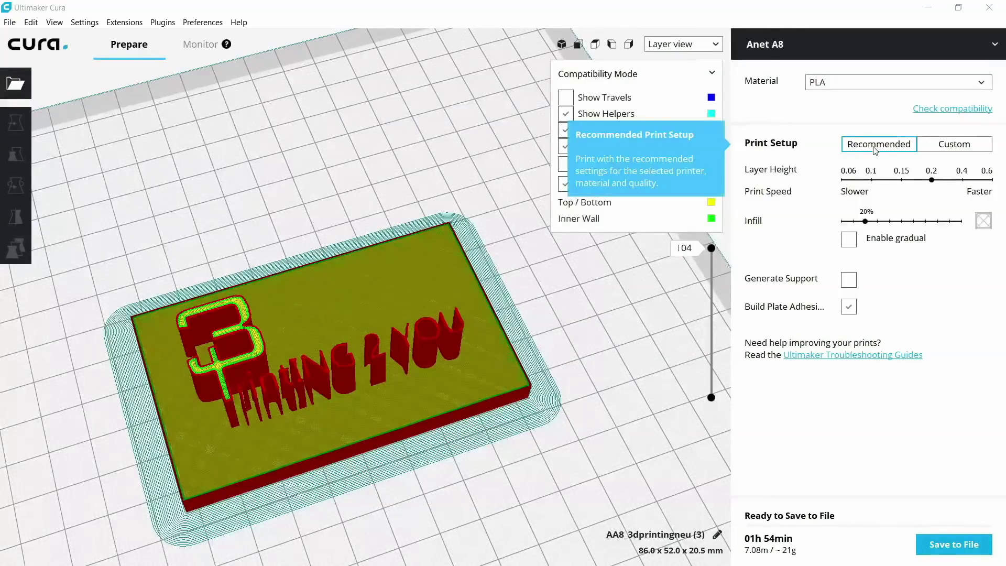
Review the Custom settings: 0.8 mm walls, 20% infill, 200 °C nozzle, 60 °C bed.
{"action": "left_click", "coordinate": [947, 149]}
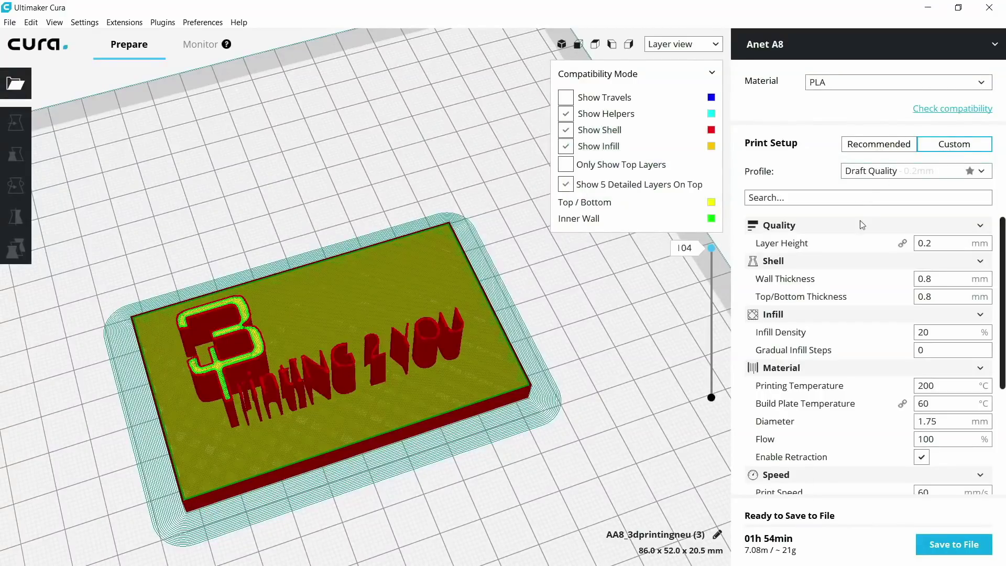
{"action": "scroll", "coordinate": [855, 251], "scroll_direction": "down", "scroll_amount": 2}
{"action": "scroll", "coordinate": [864, 315], "scroll_direction": "down", "scroll_amount": 5}
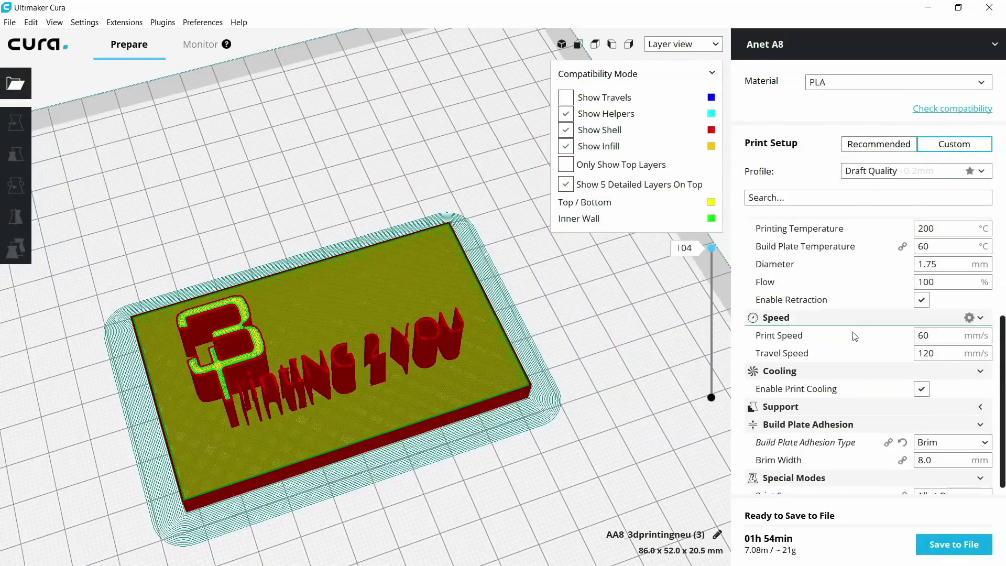
{"action": "scroll", "coordinate": [875, 375], "scroll_direction": "up", "scroll_amount": 1}
{"action": "scroll", "coordinate": [880, 366], "scroll_direction": "up", "scroll_amount": 1}
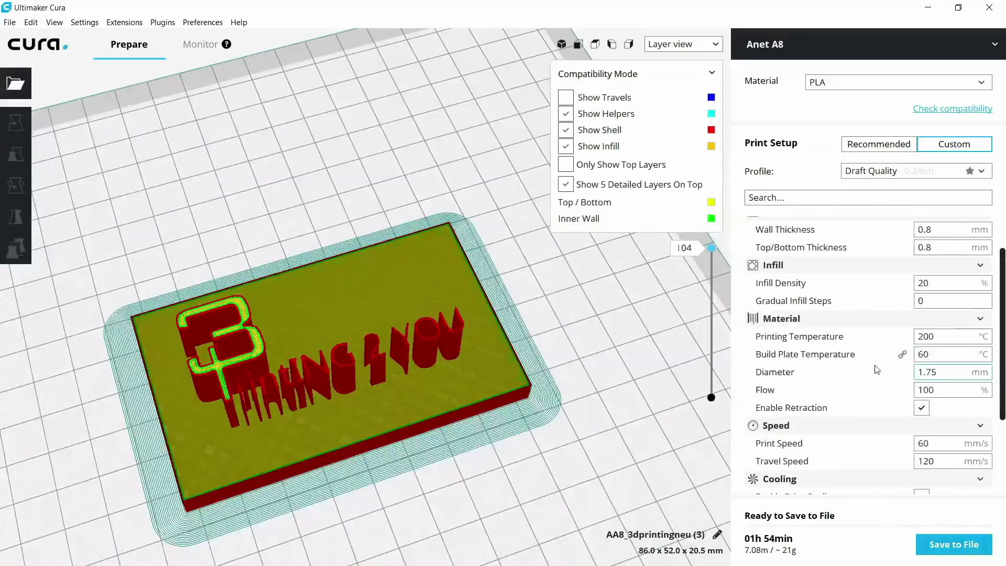
{"action": "scroll", "coordinate": [883, 362], "scroll_direction": "up", "scroll_amount": 1}
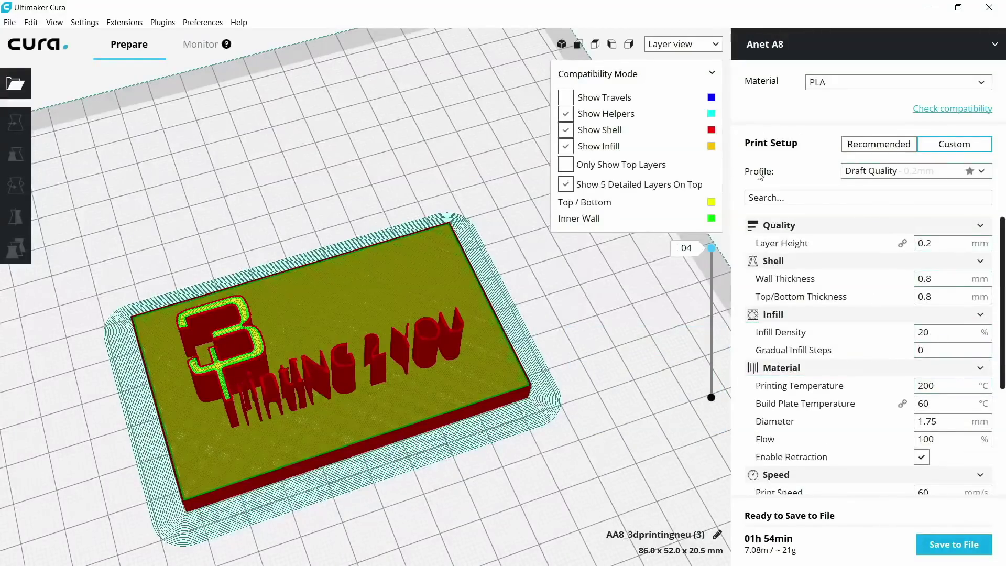
{"action": "left_click", "coordinate": [983, 172]}
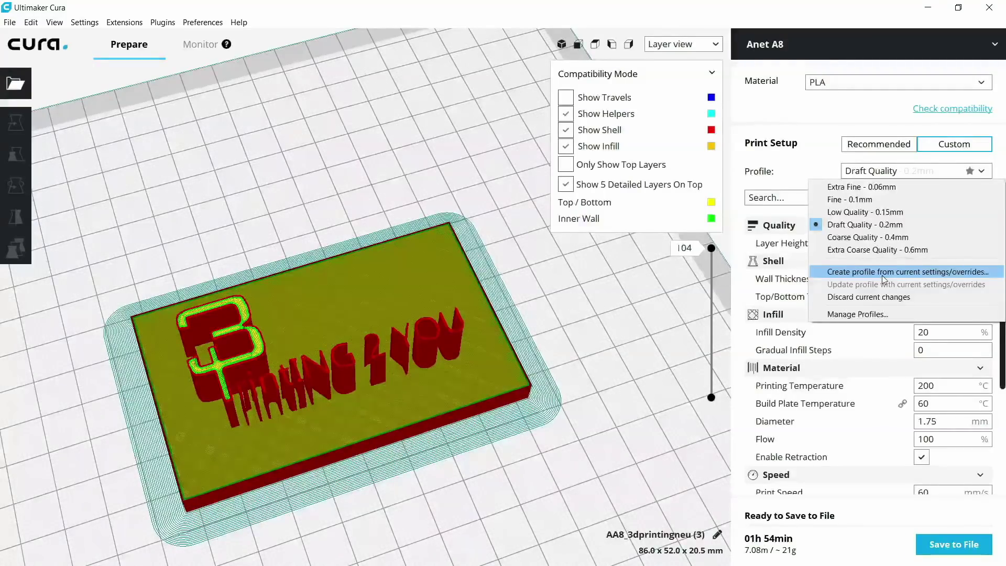
{"action": "left_click", "coordinate": [805, 175]}
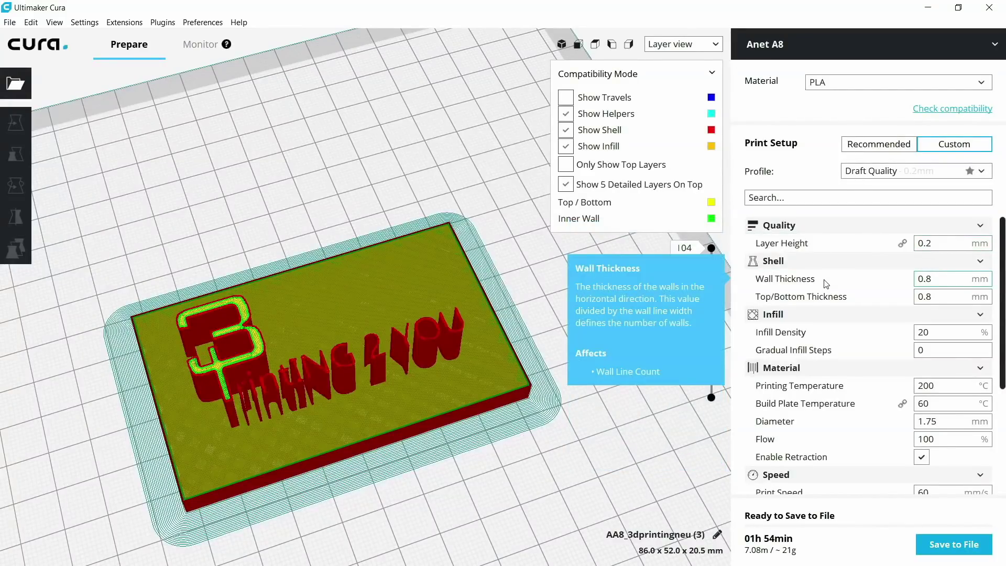
Lower the layer preview to the bottom layers, then raise it to layer 16 to show infill.
{"action": "mouse_move", "coordinate": [786, 278]}
{"action": "scroll", "coordinate": [711, 296], "scroll_direction": "down", "scroll_amount": 15}
{"action": "left_click_drag", "start_coordinate": [711, 296], "coordinate": [711, 361]}
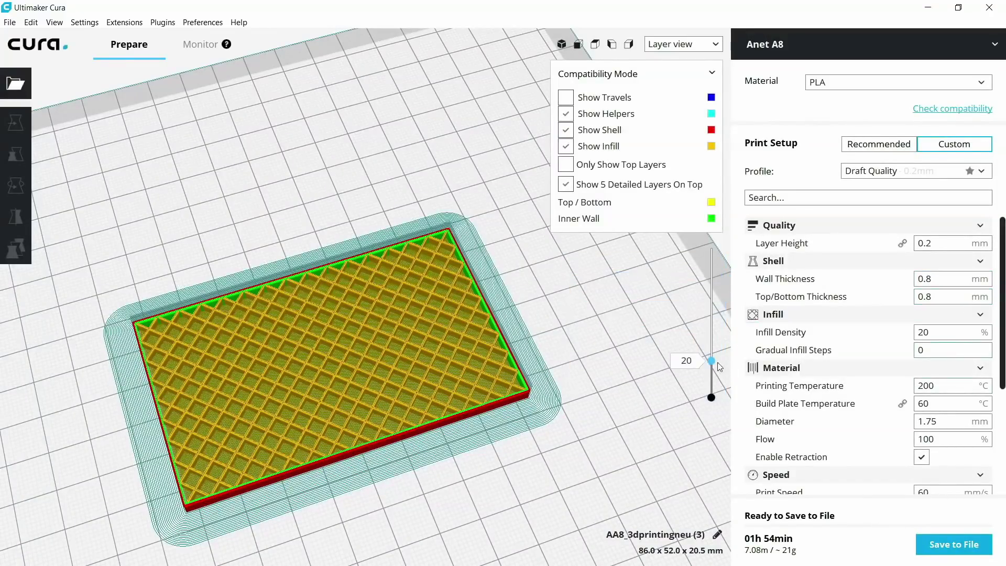
{"action": "left_click_drag", "start_coordinate": [713, 365], "coordinate": [711, 390]}
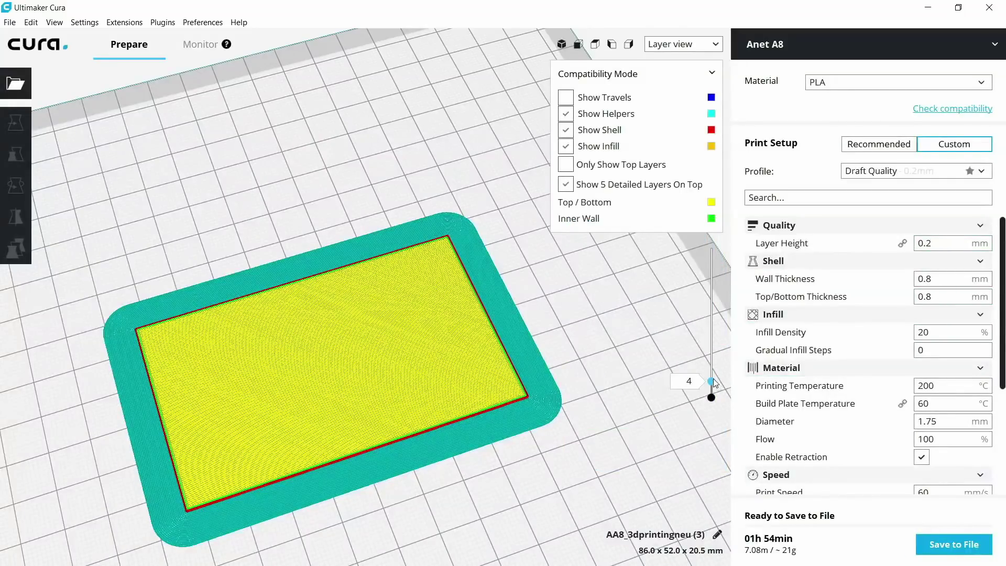
{"action": "left_click_drag", "start_coordinate": [712, 381], "coordinate": [712, 365]}
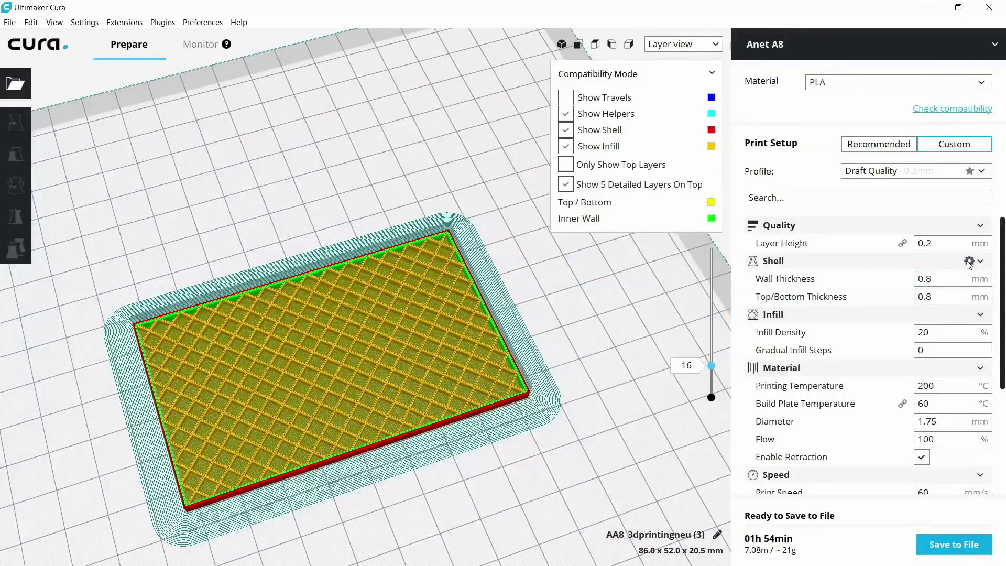
Show Wall Line Count, Top Layers, Bottom Layers; hide Wall Thickness and Top/Bottom Thickness.
{"action": "left_click", "coordinate": [969, 261]}
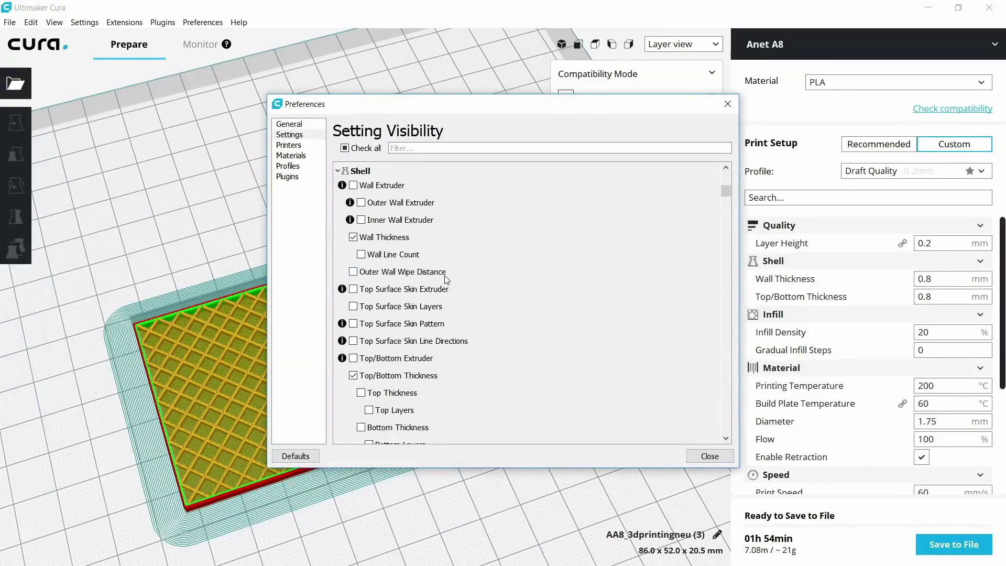
{"action": "left_click", "coordinate": [353, 236]}
{"action": "left_click", "coordinate": [362, 256]}
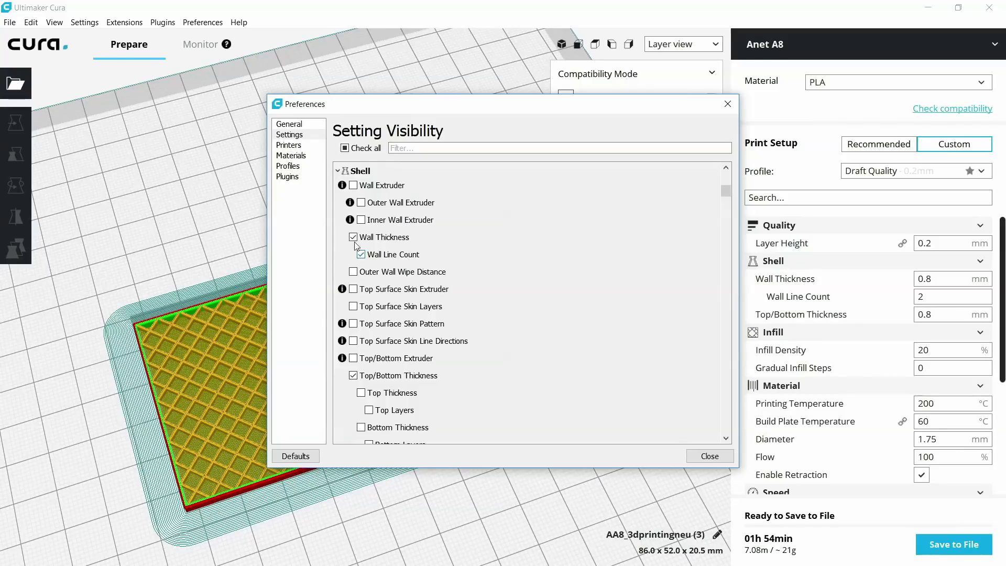
{"action": "left_click", "coordinate": [353, 236]}
{"action": "scroll", "coordinate": [385, 273], "scroll_direction": "down", "scroll_amount": 1}
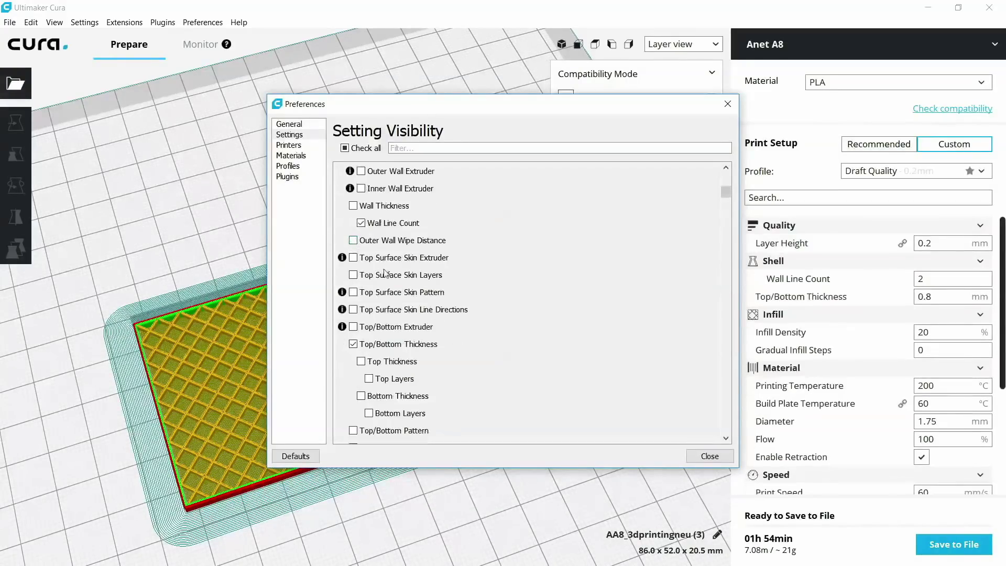
{"action": "scroll", "coordinate": [385, 273], "scroll_direction": "down", "scroll_amount": 1}
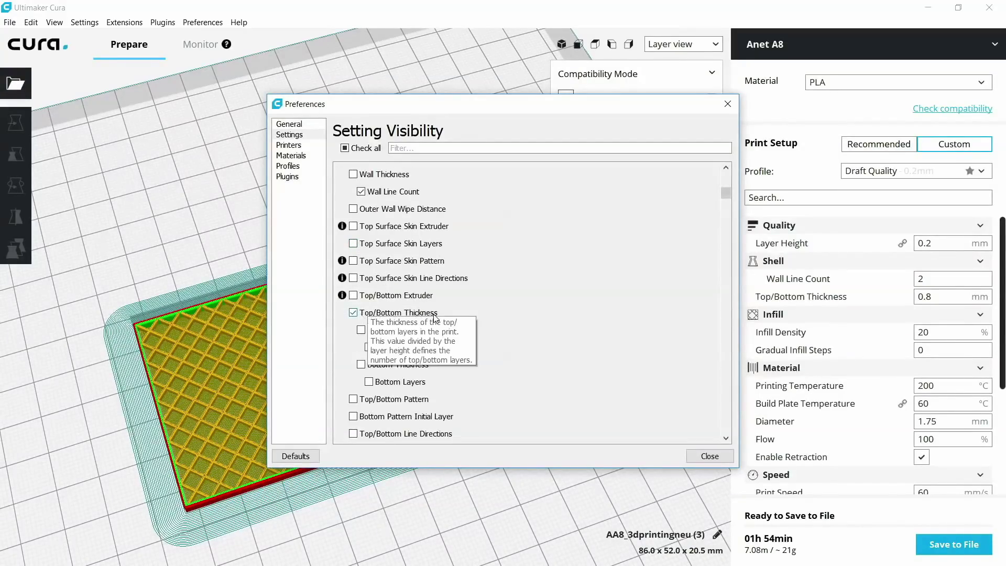
{"action": "left_click", "coordinate": [353, 313]}
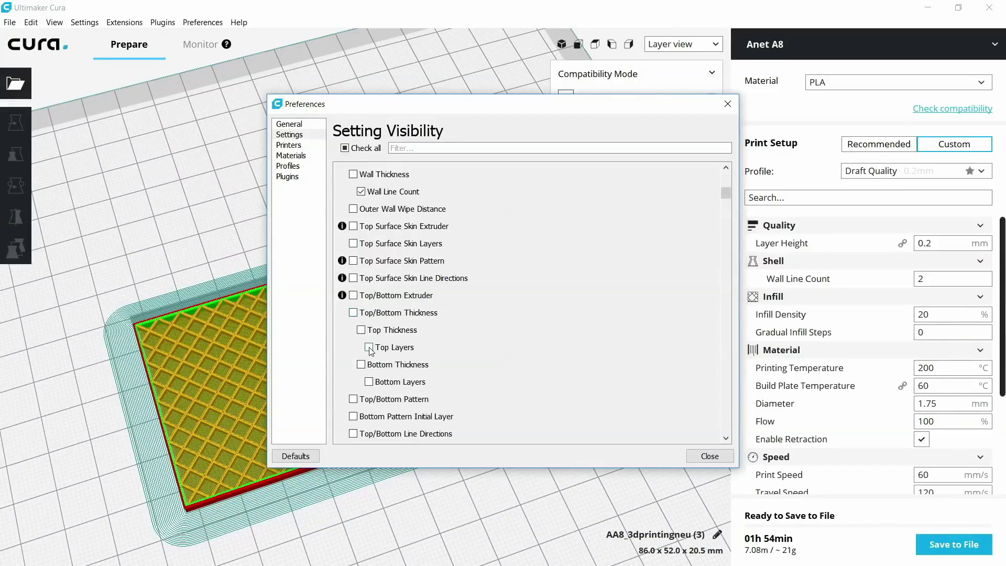
{"action": "left_click", "coordinate": [369, 347]}
{"action": "scroll", "coordinate": [371, 356], "scroll_direction": "down", "scroll_amount": 1}
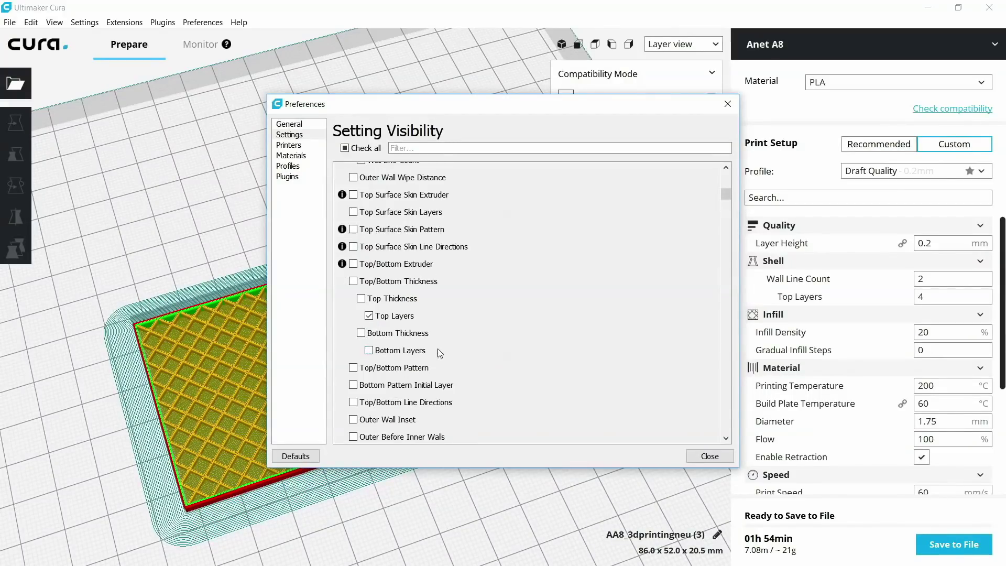
{"action": "left_click", "coordinate": [369, 349]}
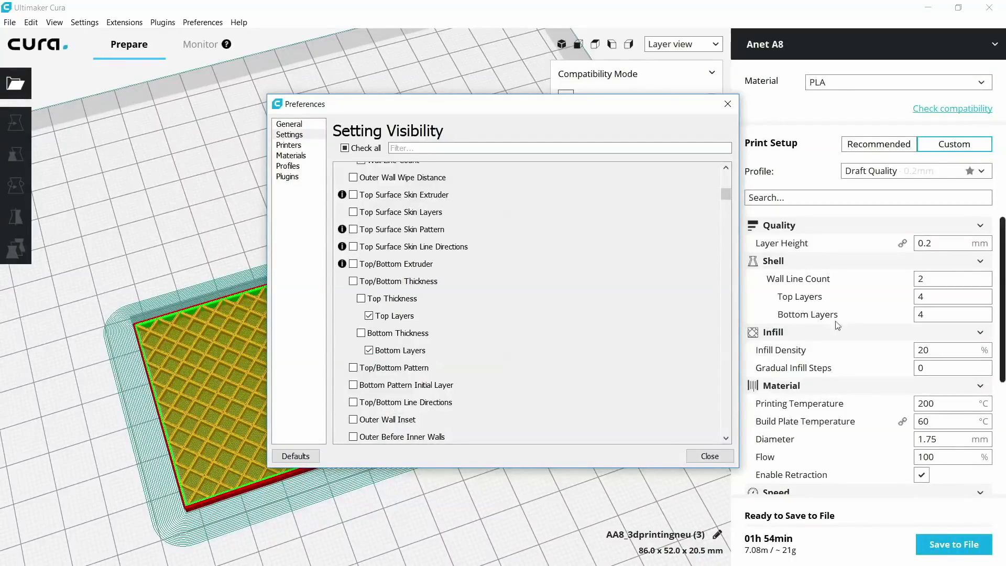
{"action": "left_click", "coordinate": [710, 456]}
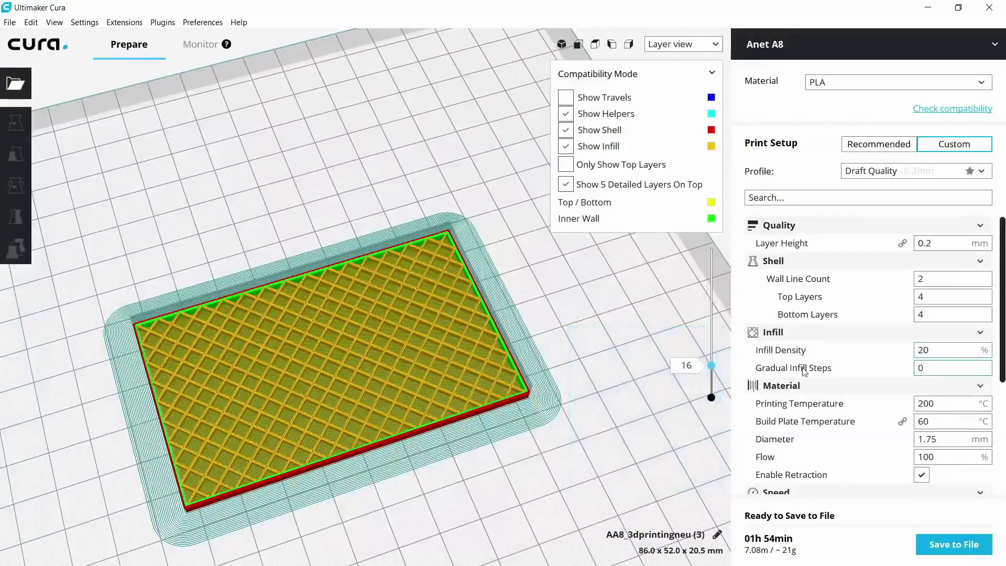
{"action": "mouse_move", "coordinate": [794, 368]}
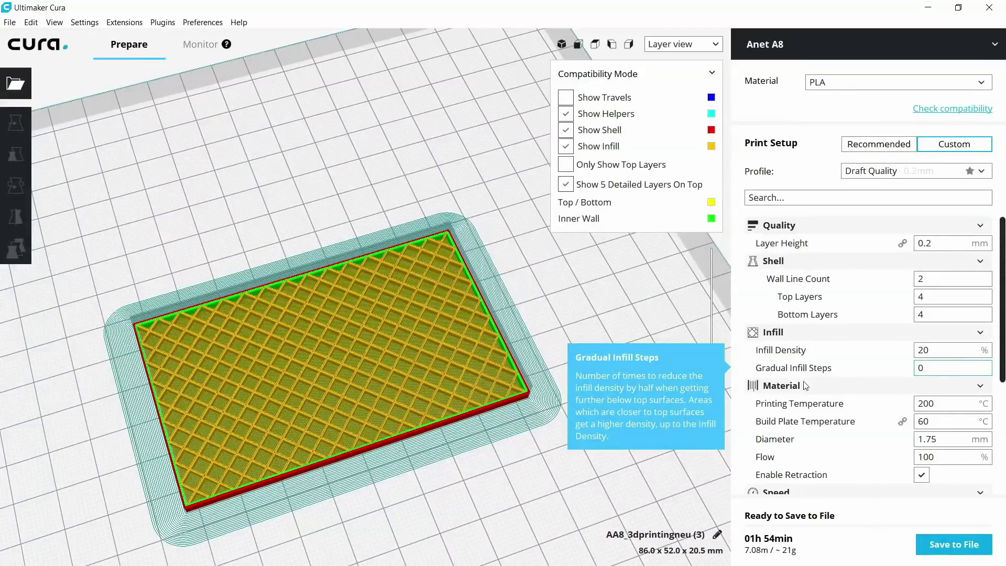
{"action": "scroll", "coordinate": [805, 382], "scroll_direction": "down", "scroll_amount": 2}
{"action": "scroll", "coordinate": [804, 382], "scroll_direction": "down", "scroll_amount": 3}
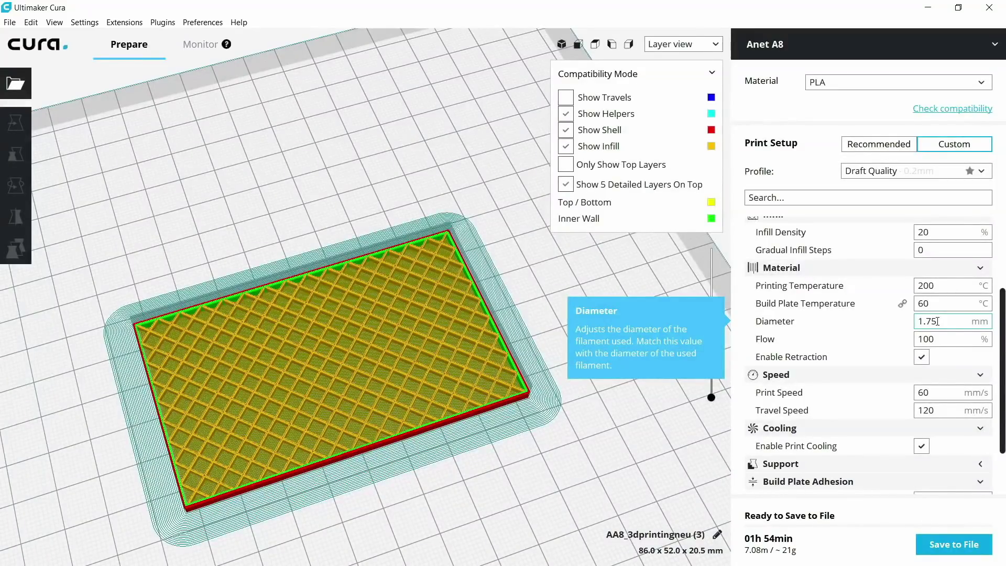
{"action": "mouse_move", "coordinate": [921, 357]}
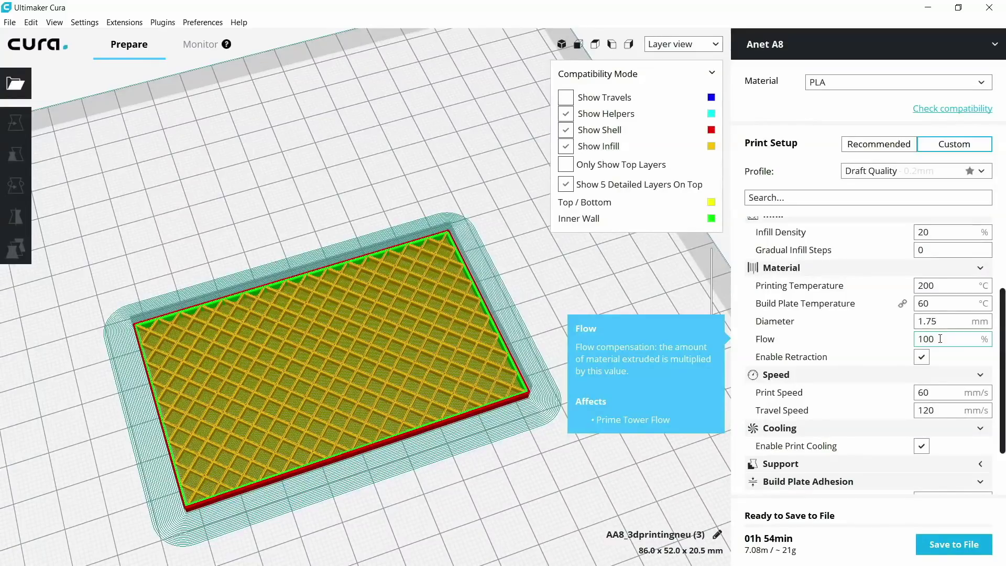
{"action": "mouse_move", "coordinate": [921, 475]}
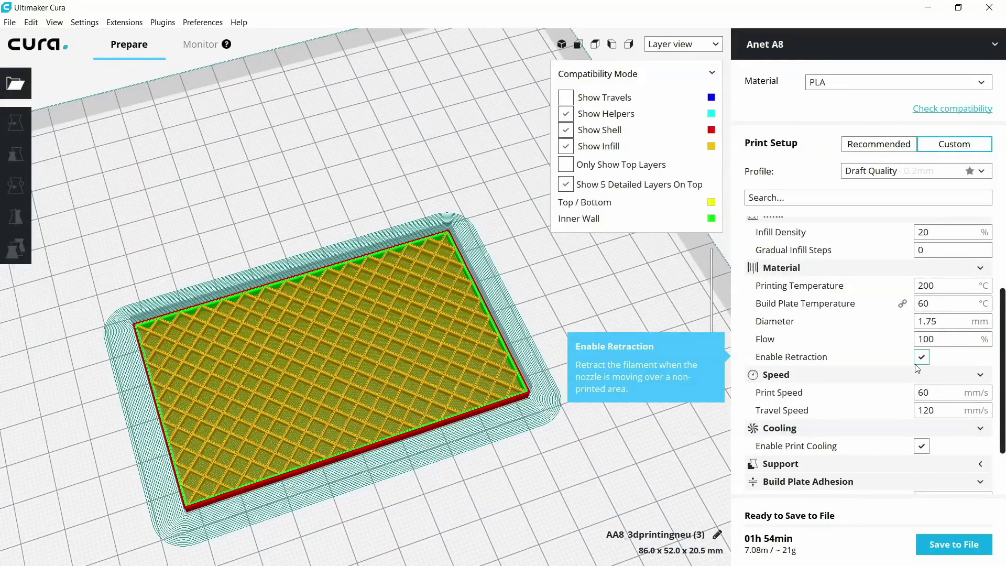
Set Print Speed to 50 mm/s and Travel Speed to 50 mm/s.
{"action": "scroll", "coordinate": [914, 369], "scroll_direction": "down", "scroll_amount": 1}
{"action": "scroll", "coordinate": [865, 369], "scroll_direction": "down", "scroll_amount": 1}
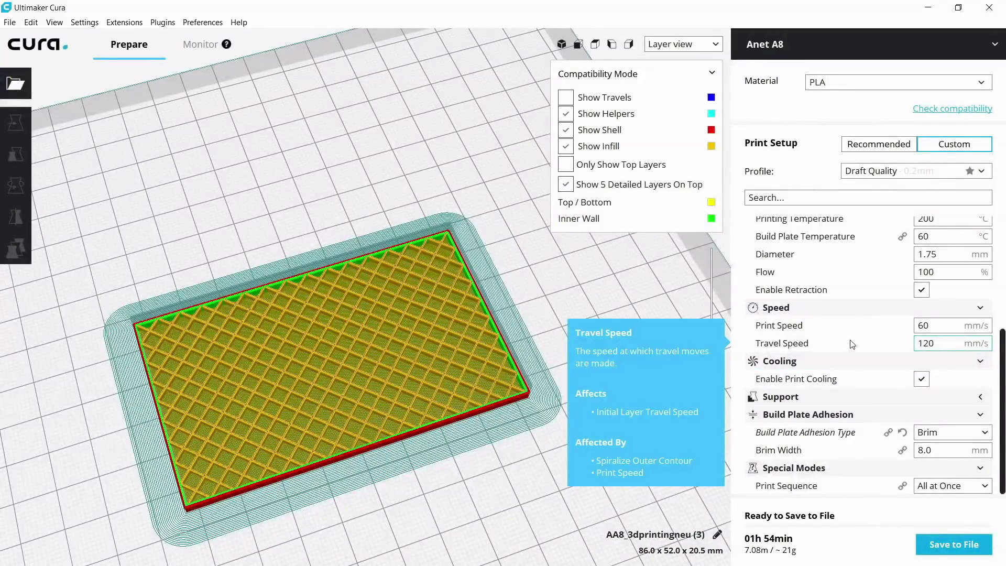
{"action": "left_click", "coordinate": [911, 326]}
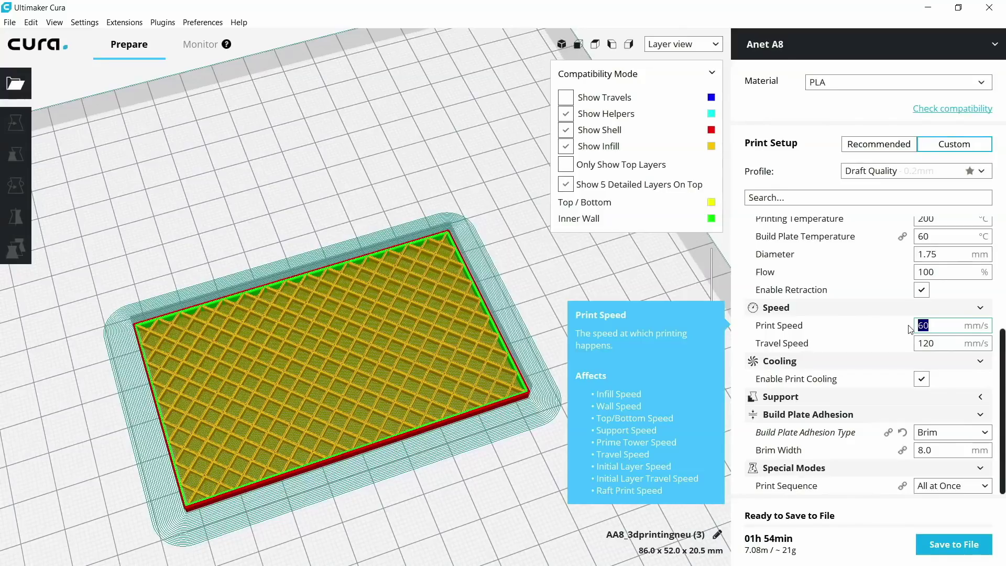
{"action": "type", "text": "5"}
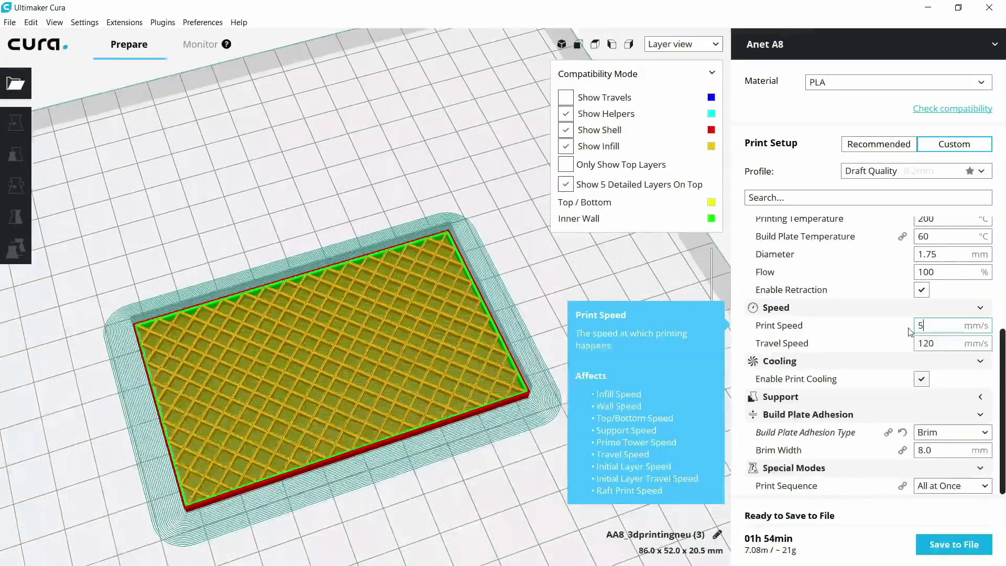
{"action": "type", "text": "0"}
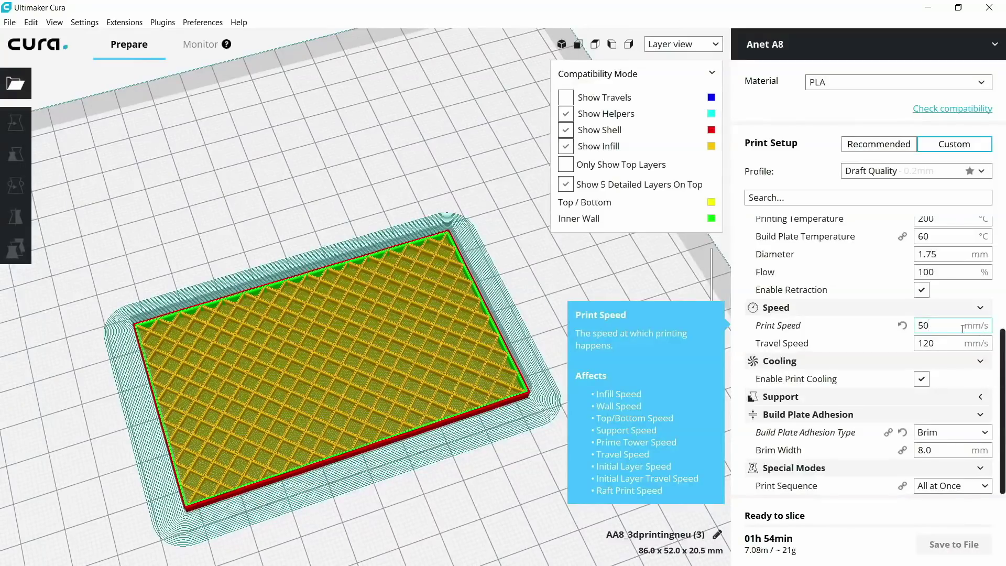
{"action": "left_click_drag", "start_coordinate": [940, 342], "coordinate": [910, 344]}
{"action": "type", "text": "50"}
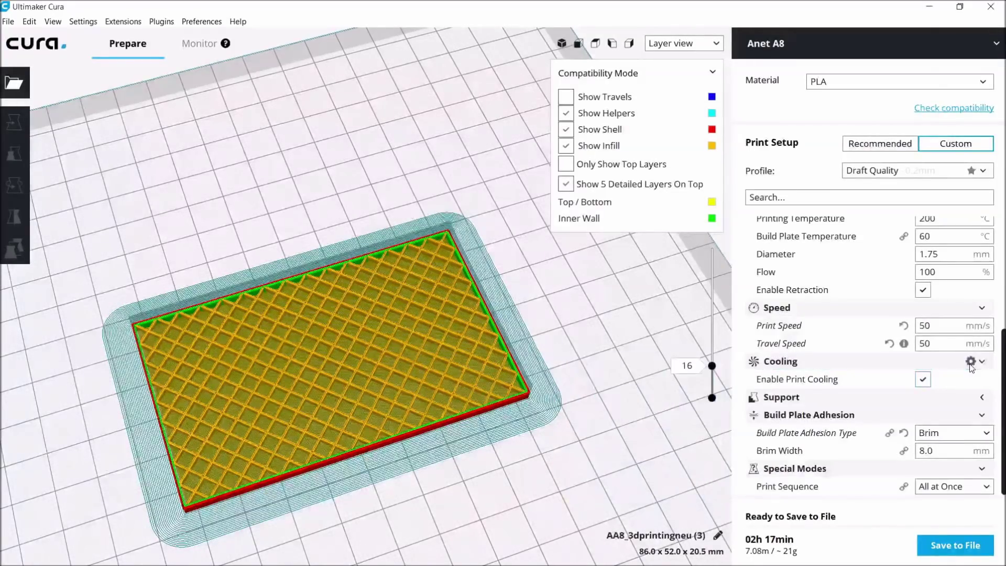
{"action": "left_click", "coordinate": [970, 362]}
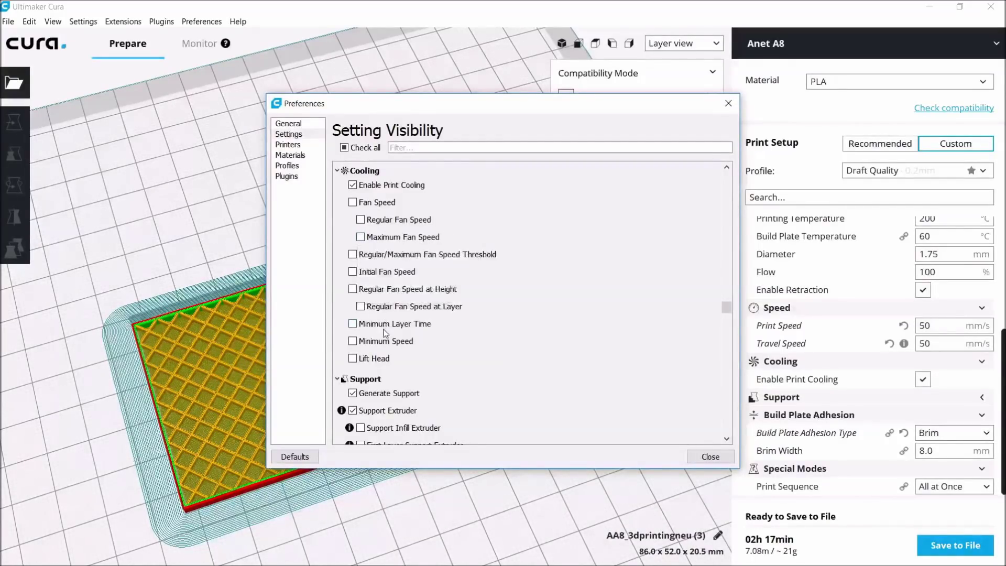
{"action": "mouse_move", "coordinate": [395, 324]}
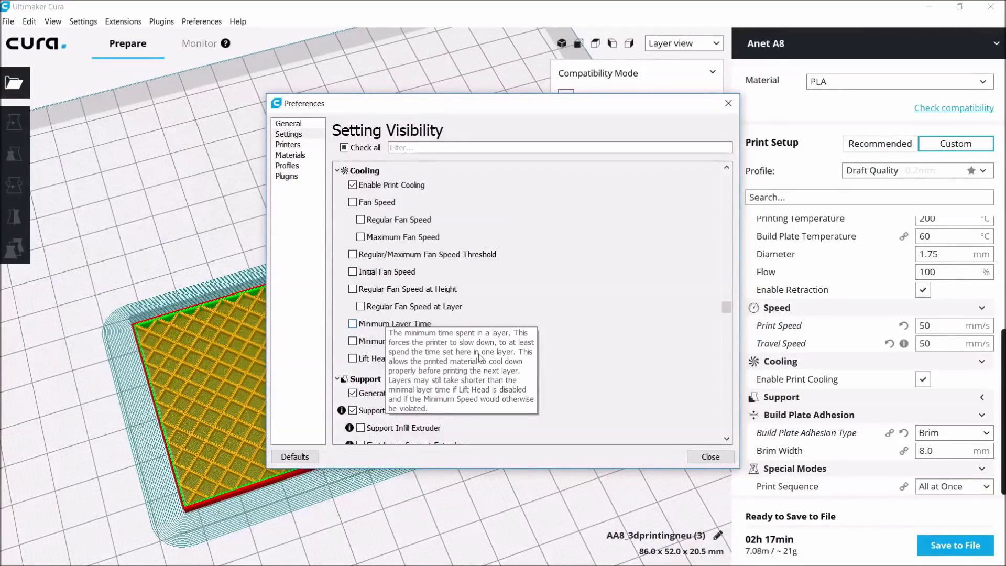
{"action": "left_click", "coordinate": [711, 456]}
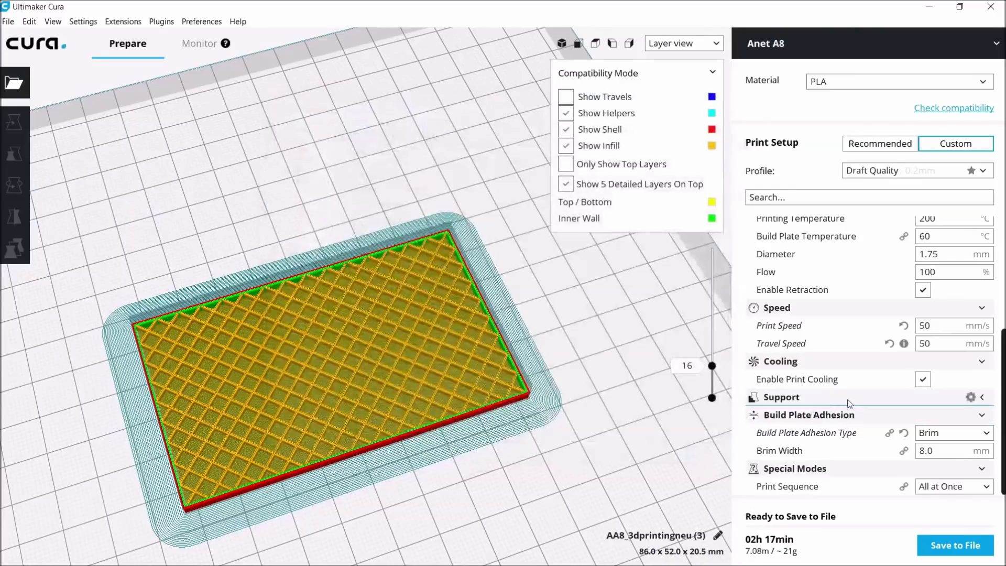
Confirm Generate Support is off and preview the plaque up to layer 104.
{"action": "left_click", "coordinate": [848, 404]}
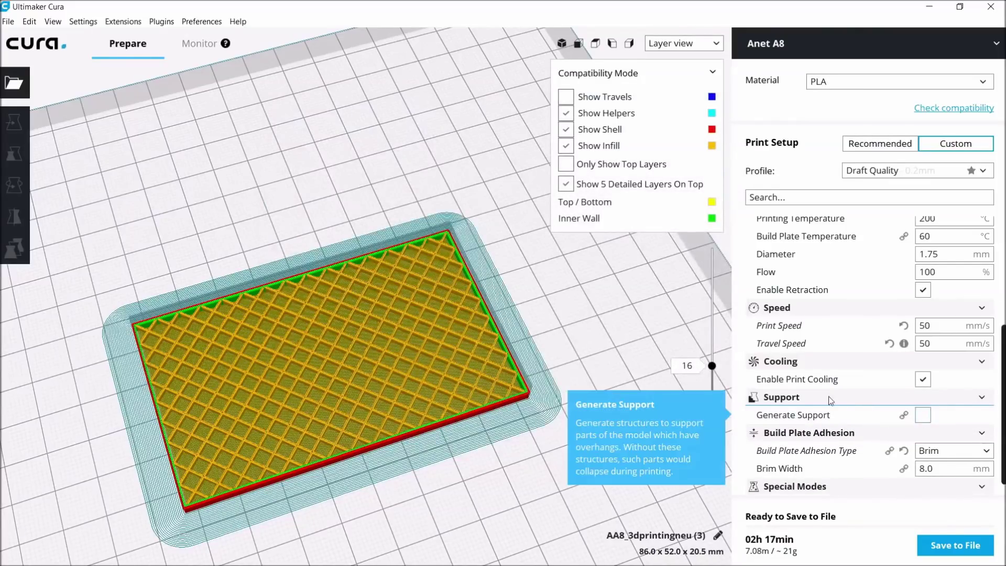
{"action": "left_click_drag", "start_coordinate": [712, 365], "coordinate": [711, 247]}
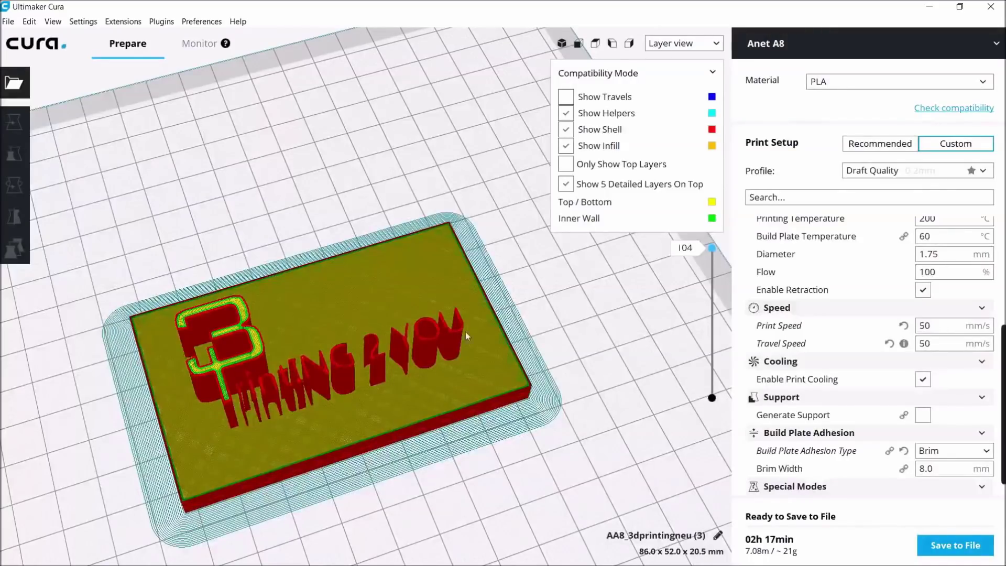
{"action": "left_click", "coordinate": [952, 397]}
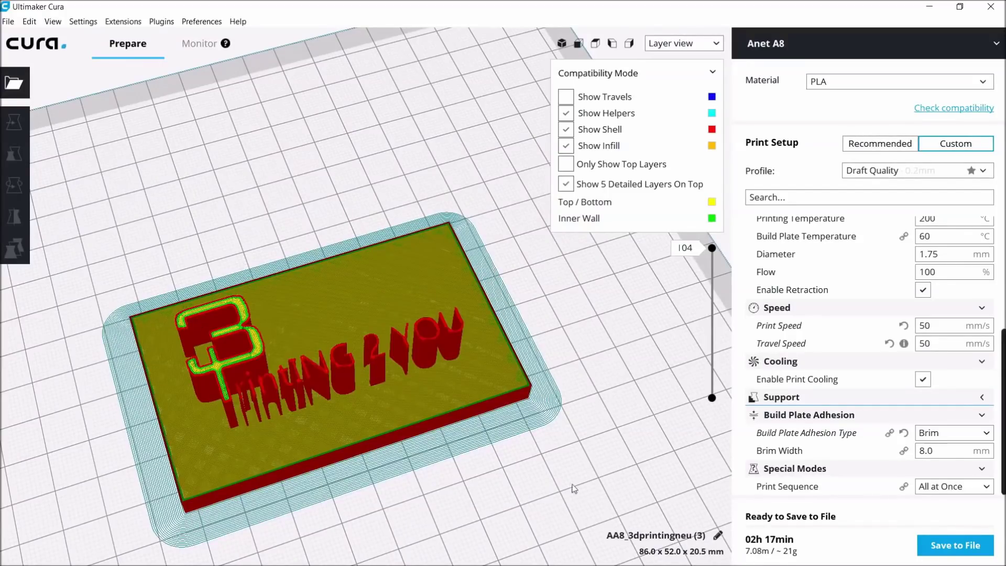
Set build plate adhesion to Skirt and make Skirt Line Count (1) visible.
{"action": "left_click", "coordinate": [987, 434]}
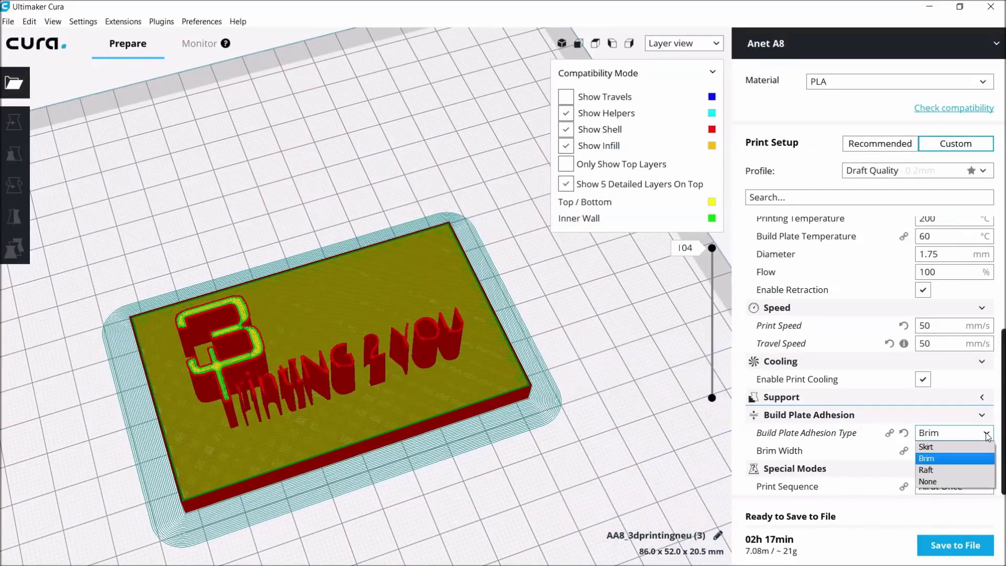
{"action": "left_click", "coordinate": [945, 449]}
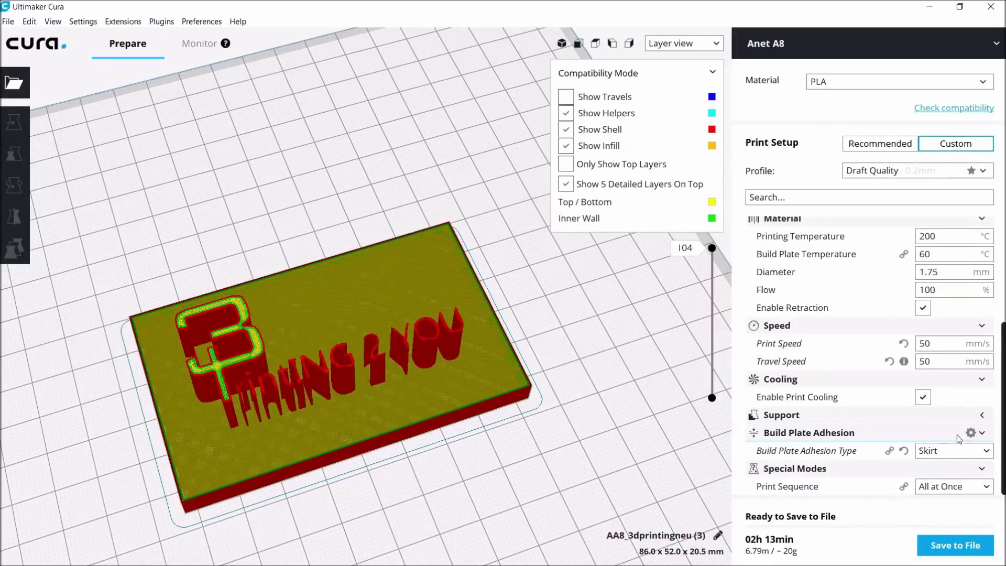
{"action": "left_click", "coordinate": [969, 433]}
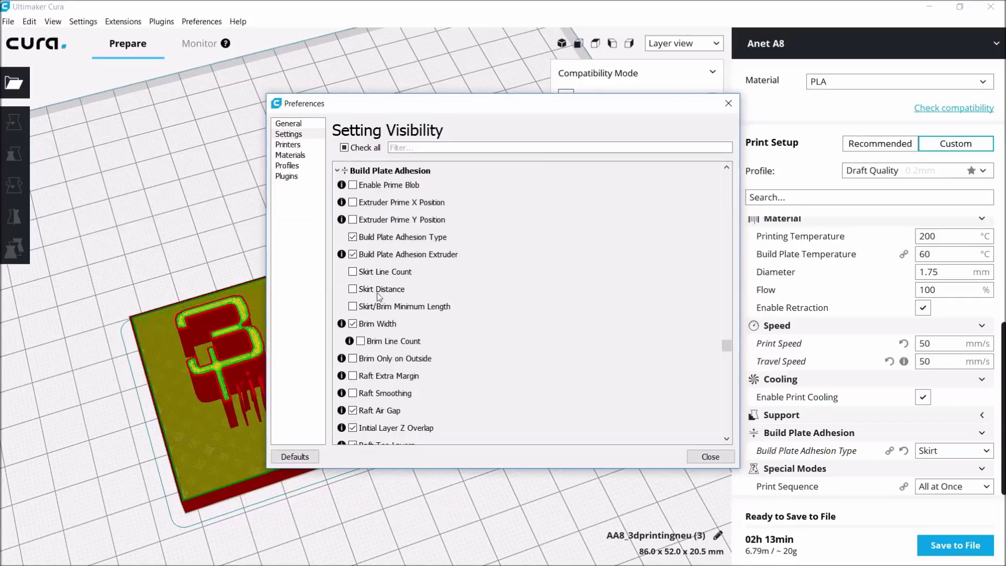
{"action": "left_click", "coordinate": [354, 272]}
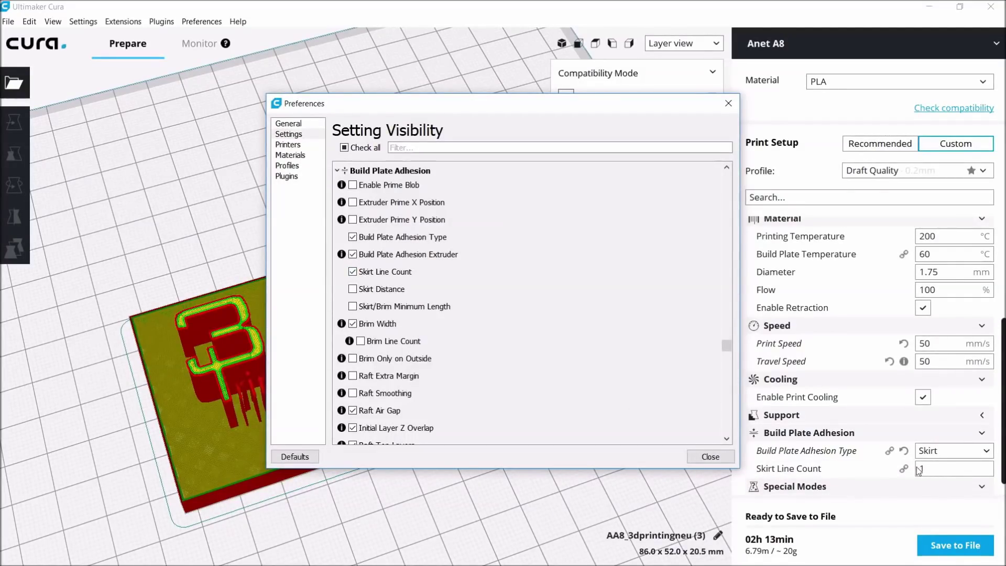
{"action": "left_click", "coordinate": [710, 457]}
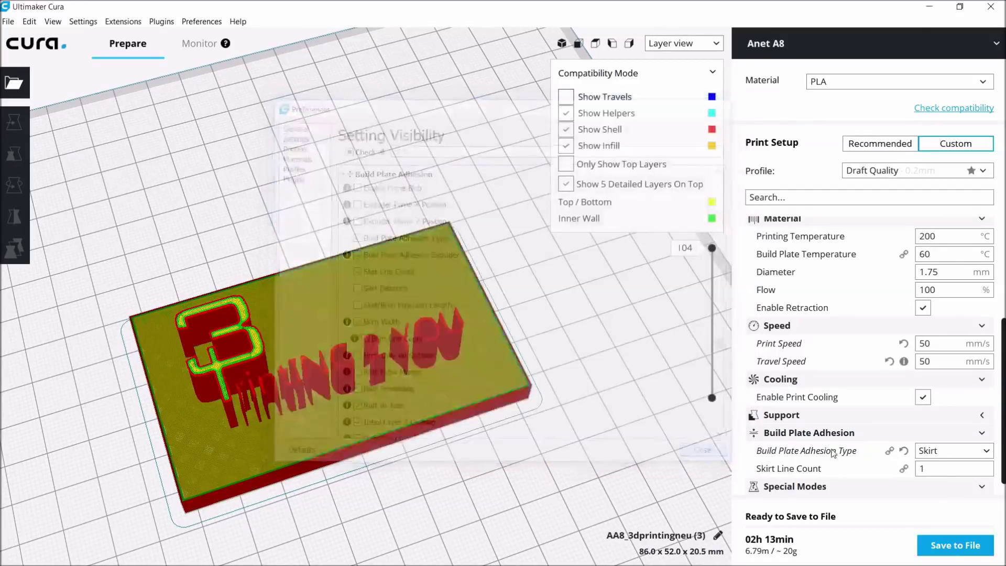
{"action": "left_click", "coordinate": [985, 451]}
{"action": "mouse_move", "coordinate": [806, 450]}
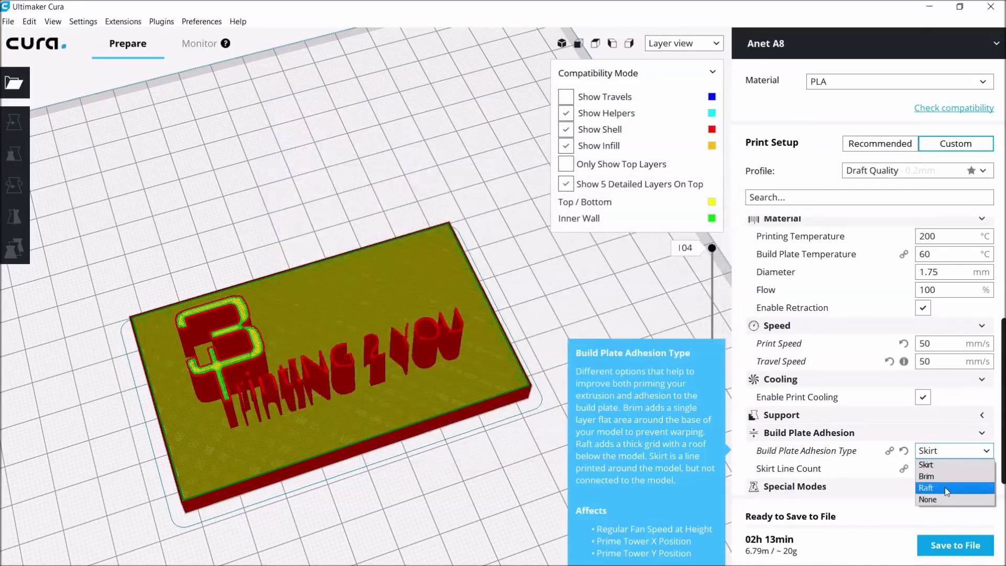
Preview Raft adhesion, then switch back to Brim with 8.0 mm brim width.
{"action": "left_click", "coordinate": [944, 486]}
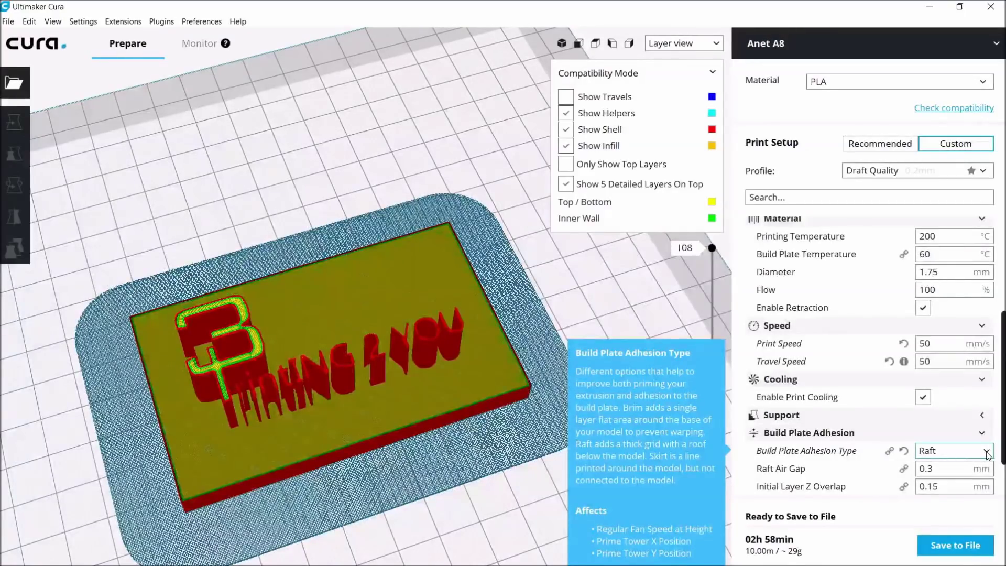
{"action": "scroll", "coordinate": [892, 449], "scroll_direction": "down", "scroll_amount": 1}
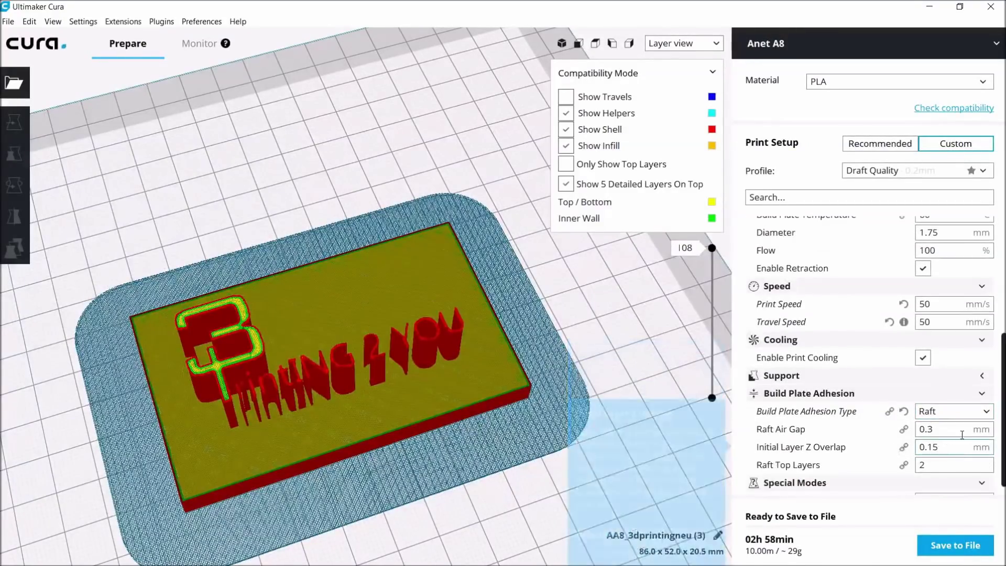
{"action": "left_click", "coordinate": [985, 411]}
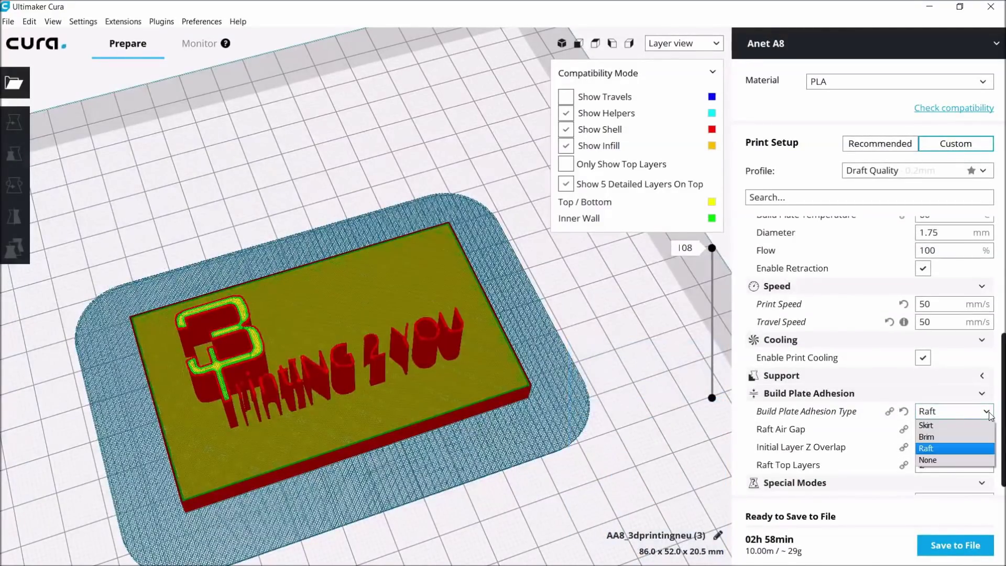
{"action": "left_click", "coordinate": [953, 438]}
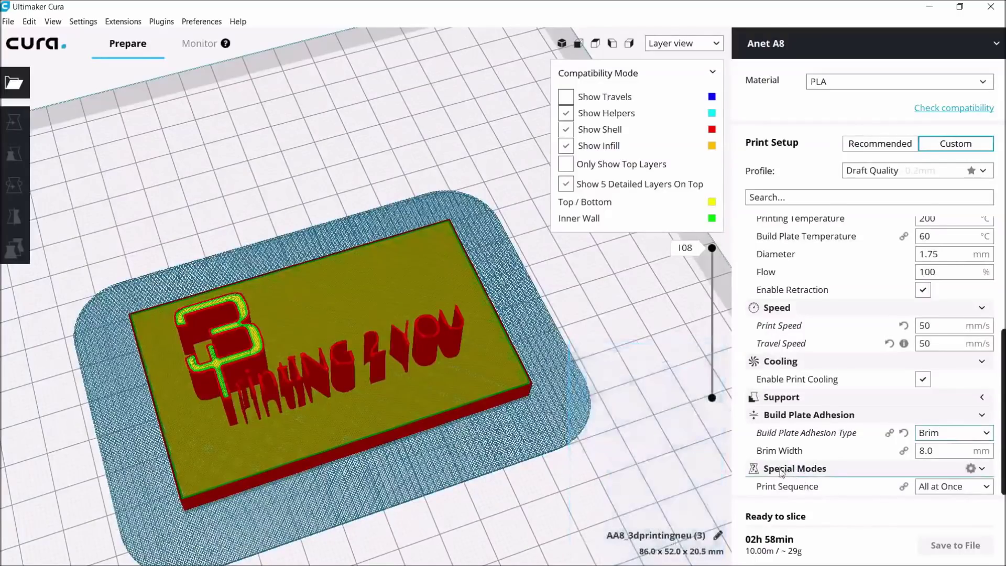
{"action": "mouse_move", "coordinate": [787, 487]}
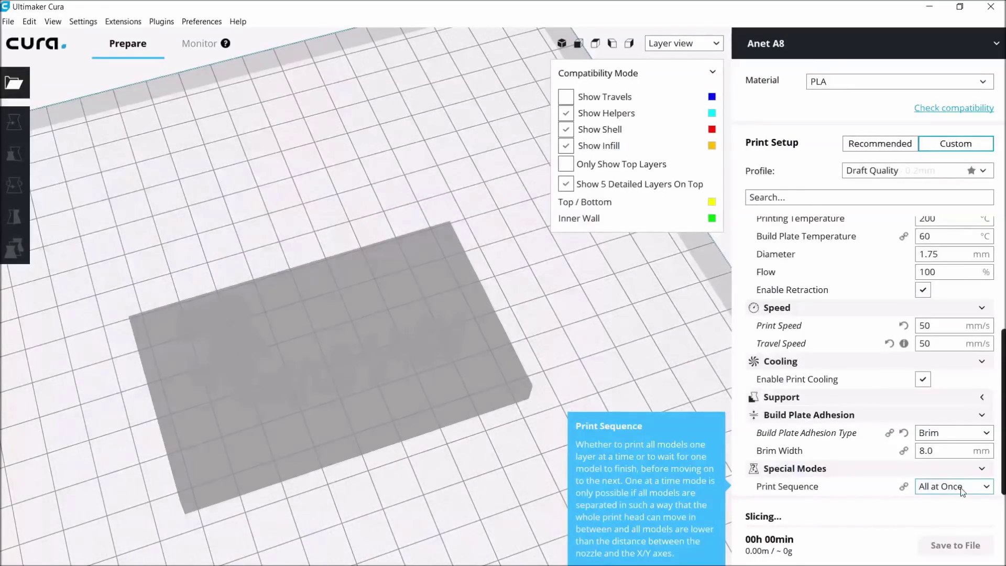
{"action": "left_click", "coordinate": [988, 493]}
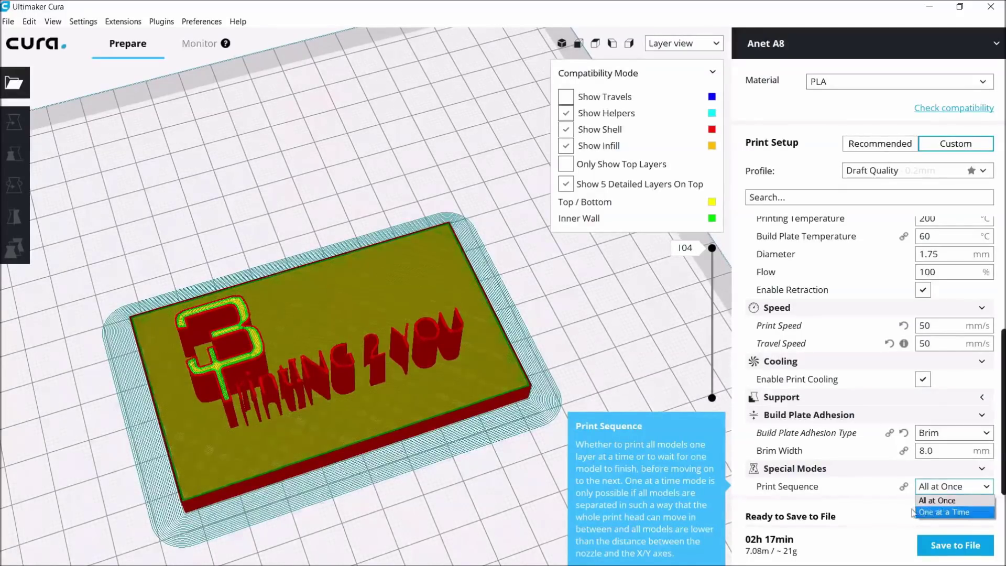
{"action": "left_click", "coordinate": [953, 501]}
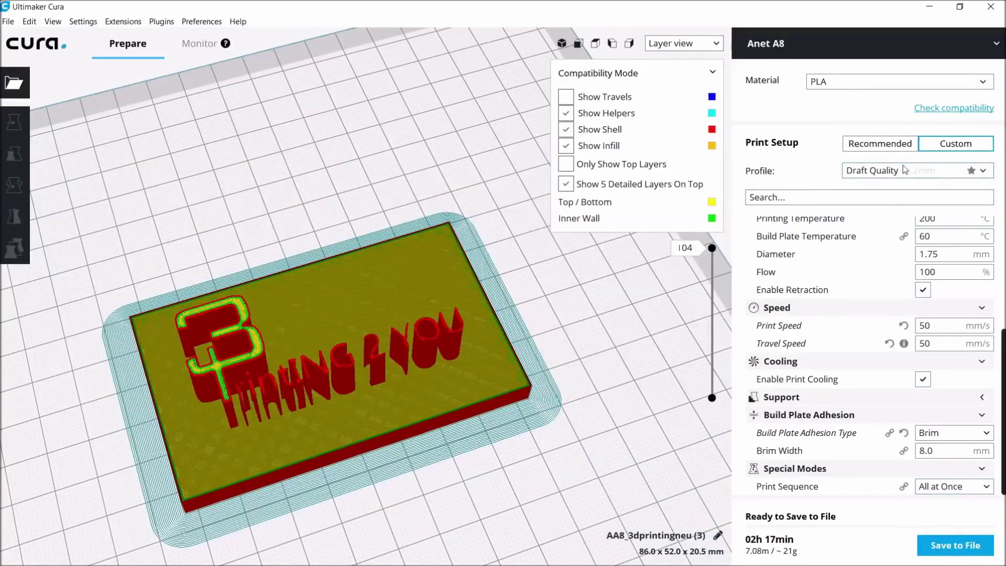
Start a new profile from the current settings, proposed name Draft Quality #2.
{"action": "left_click", "coordinate": [974, 173]}
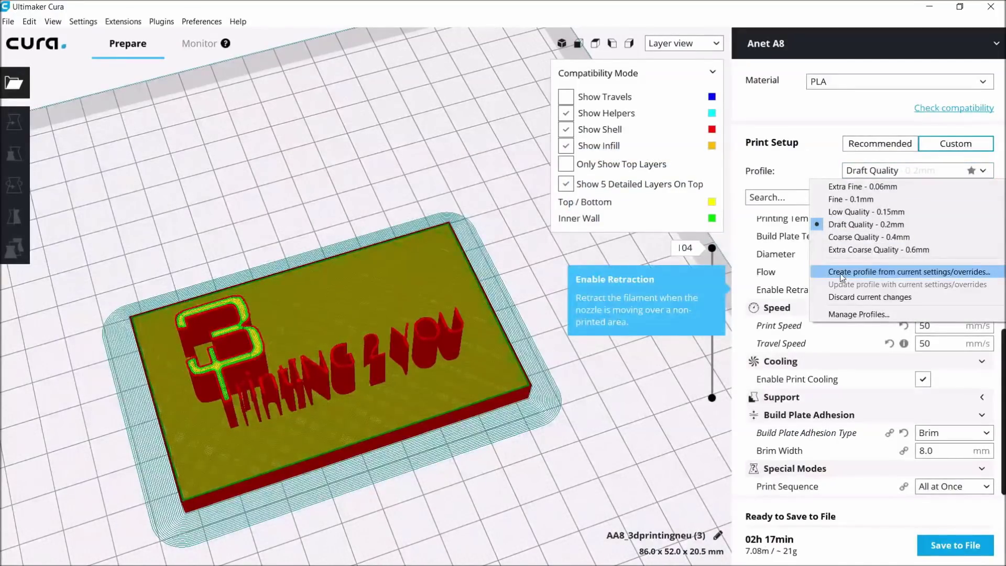
{"action": "left_click", "coordinate": [842, 277]}
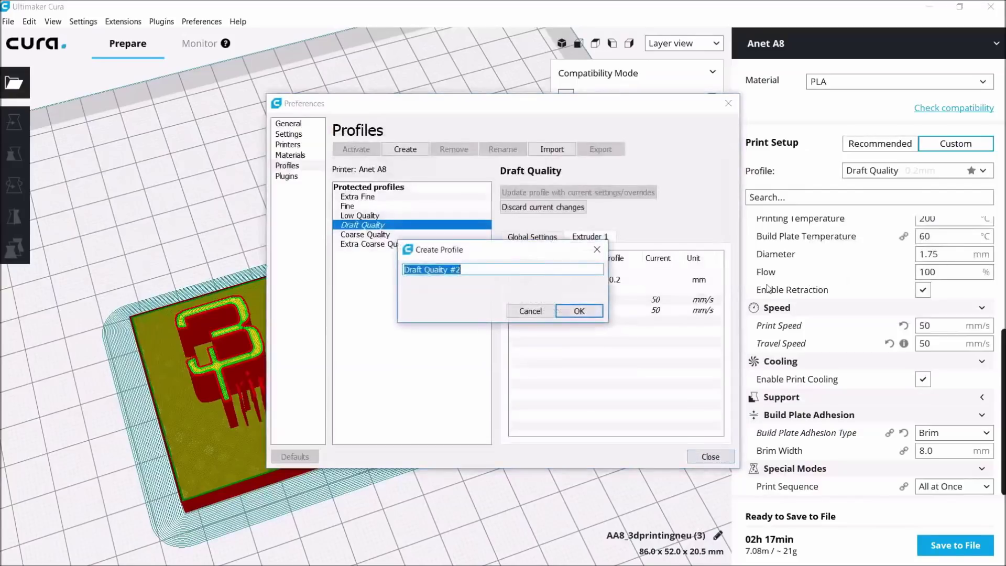